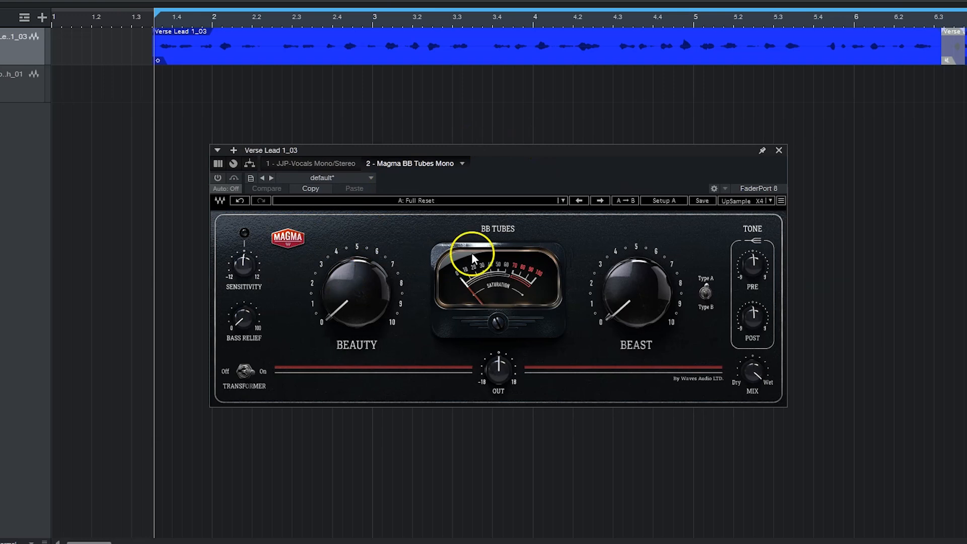
- Try out the Sensitivity and Bass Relief knobs and the Transformer switch, then restore their settings
left_click_drag(249, 263, 244, 259)
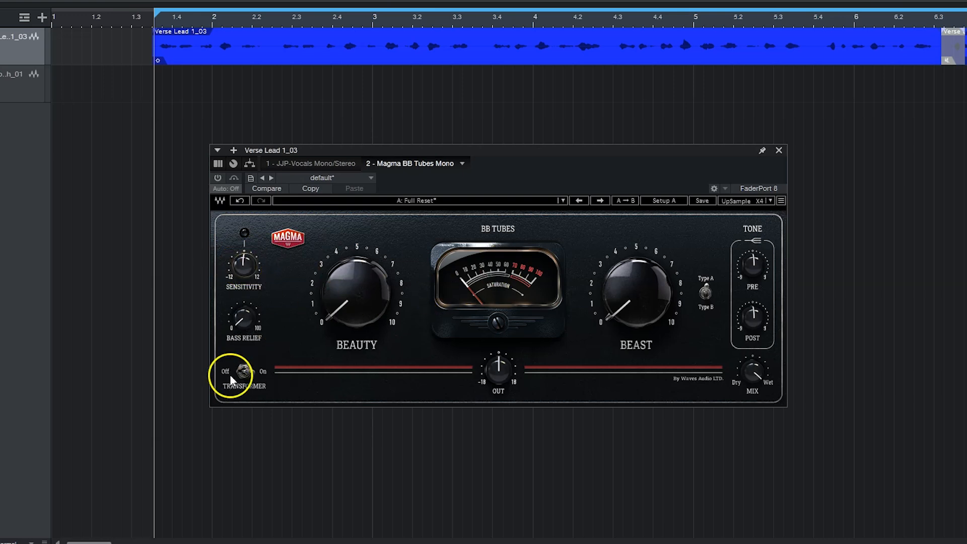
left_click_drag(244, 307, 183, 356)
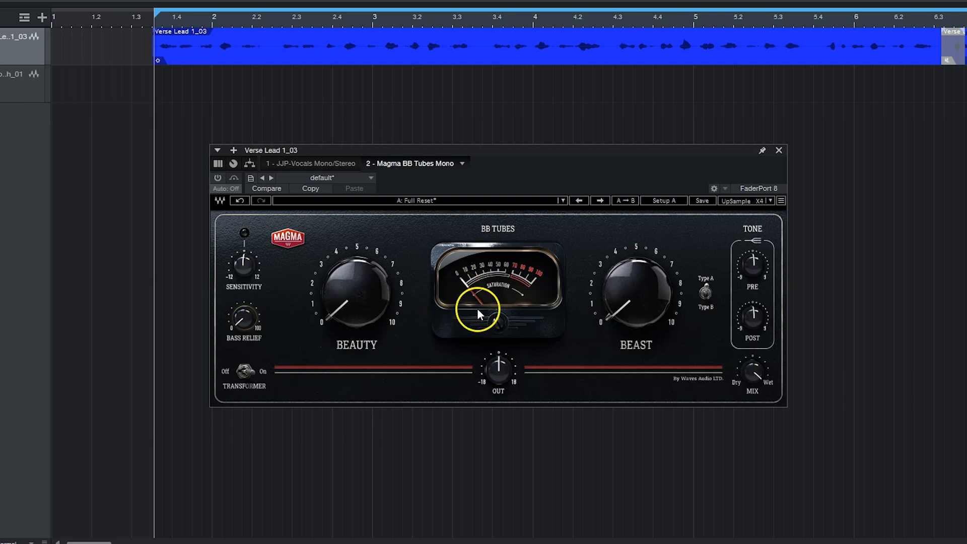
left_click(247, 371)
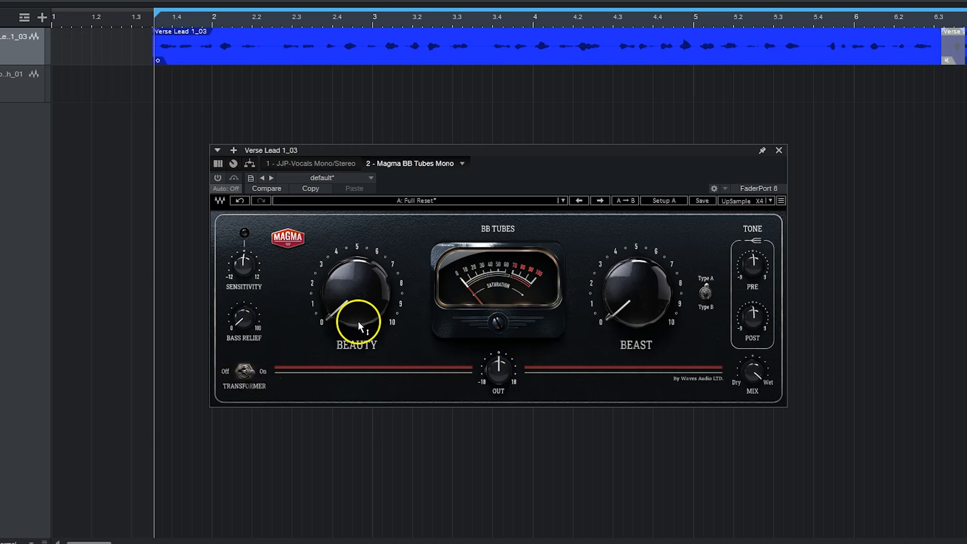
- Try out the Beauty and Beast knobs, then lower the Mix to 61% and restore it to fully wet
left_click_drag(343, 284, 345, 281)
left_click_drag(351, 57, 303, 366)
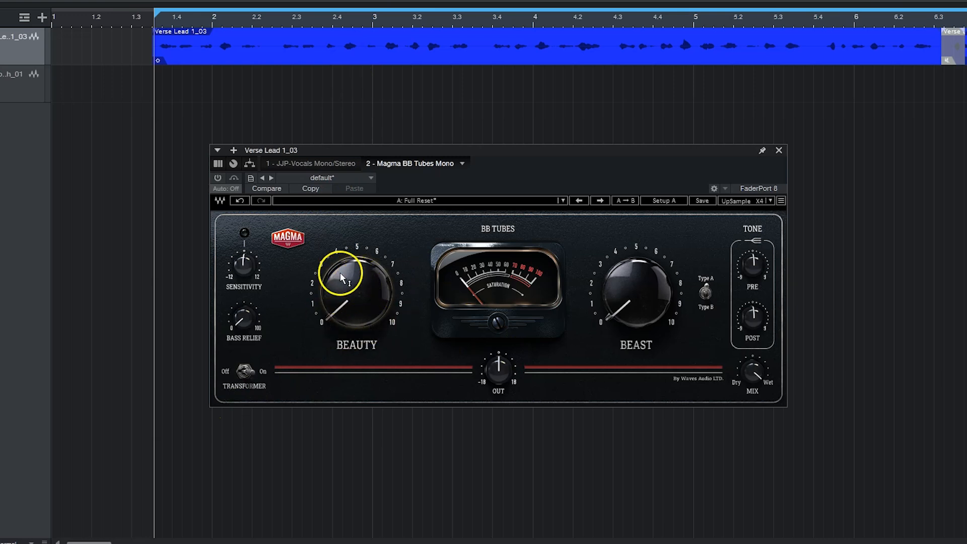
mouse_move(618, 306)
left_mouse_down()
mouse_move(600, 110)
mouse_move(572, 146)
mouse_move(532, 272)
mouse_move(479, 259)
mouse_move(486, 168)
mouse_move(618, 304)
left_mouse_up()
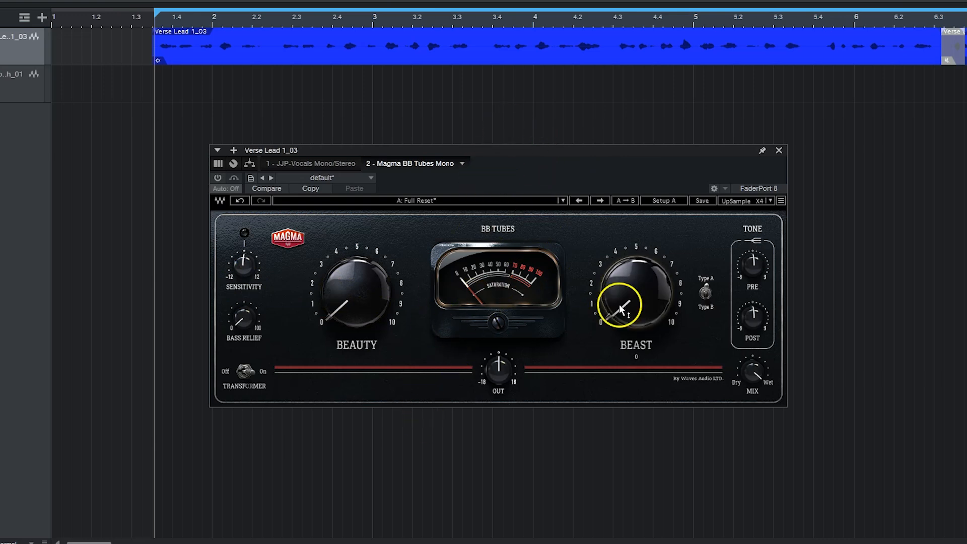
left_click_drag(755, 368, 727, 499)
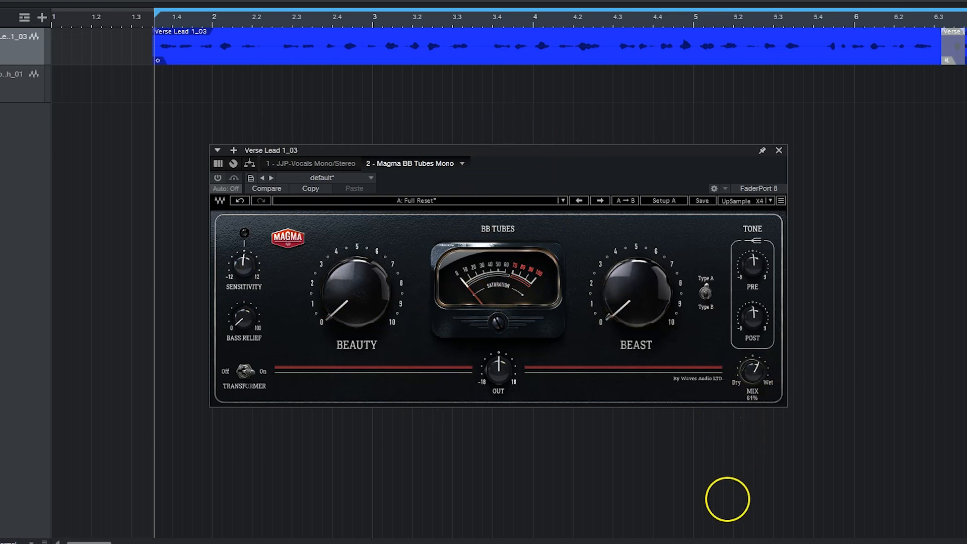
left_click_drag(477, 340, 471, 2)
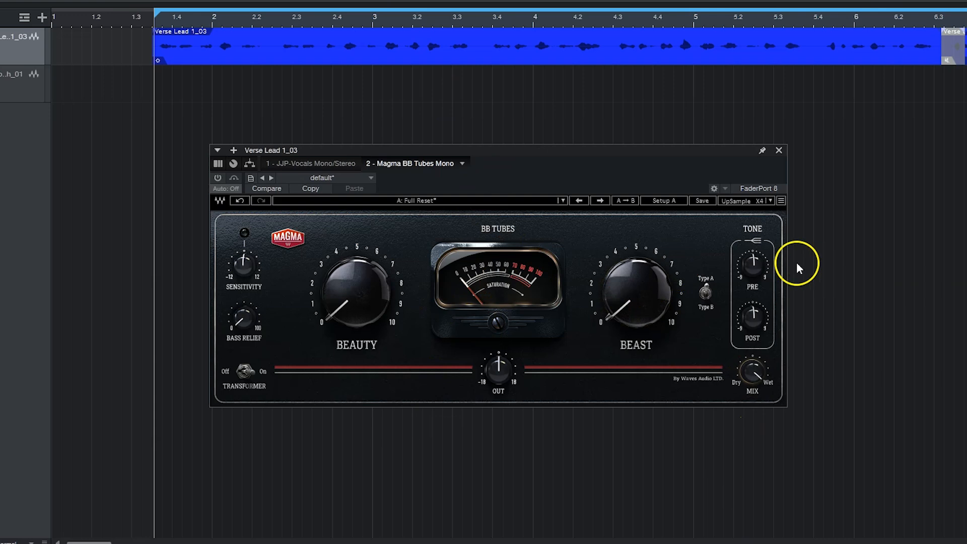
- Try out the Pre knob in the Tone section and return it to about 0 dB
left_click(754, 261)
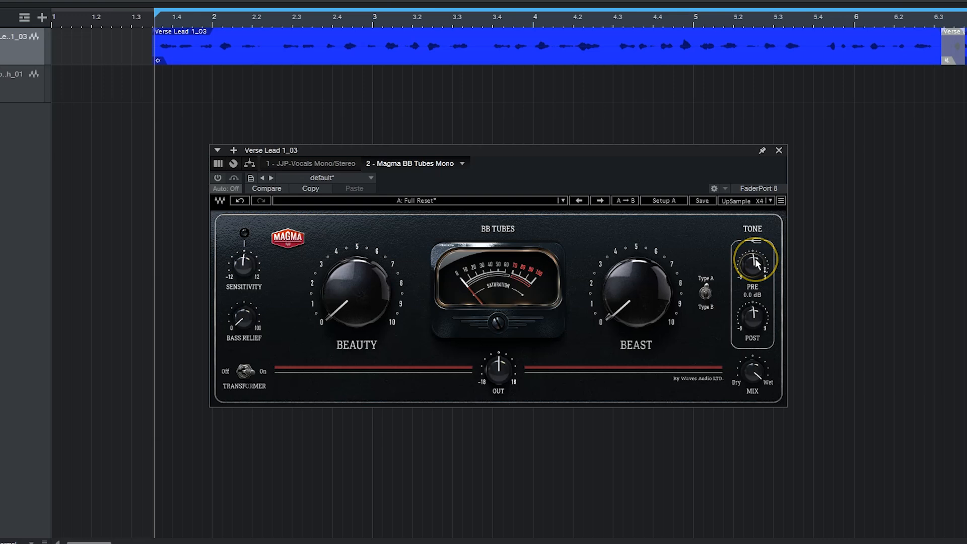
left_click_drag(716, 336, 644, 496)
left_click_drag(443, 357, 487, 261)
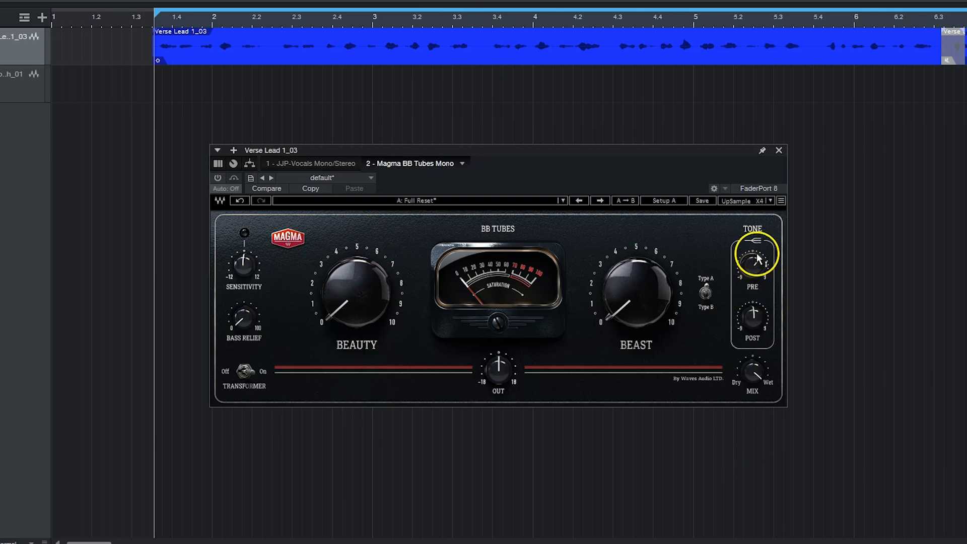
left_click_drag(753, 265, 747, 327)
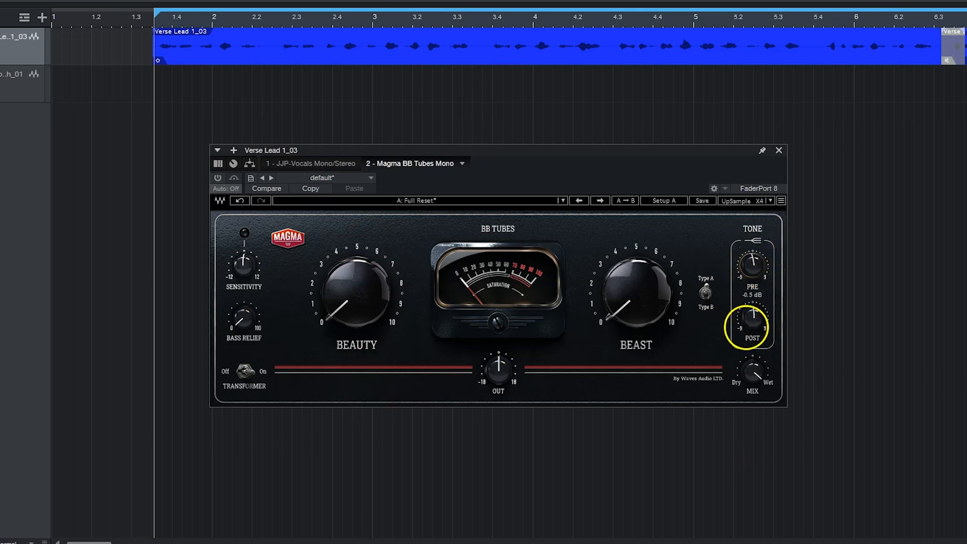
- Move the plugin window slightly up and to the right, then try the Beast knob and its Type A/B switch, ending on Type A
left_click_drag(455, 143, 554, 136)
left_click_drag(500, 151, 537, 145)
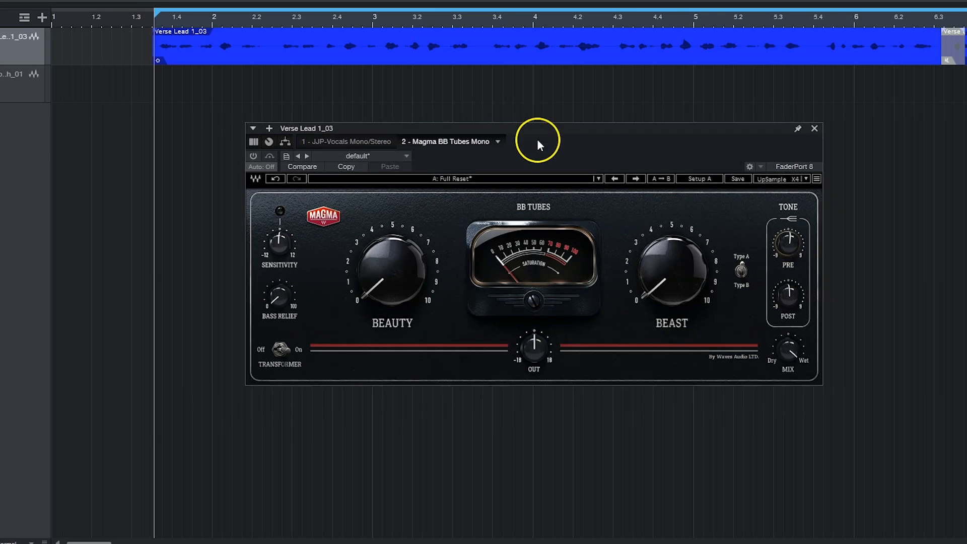
left_click(742, 271)
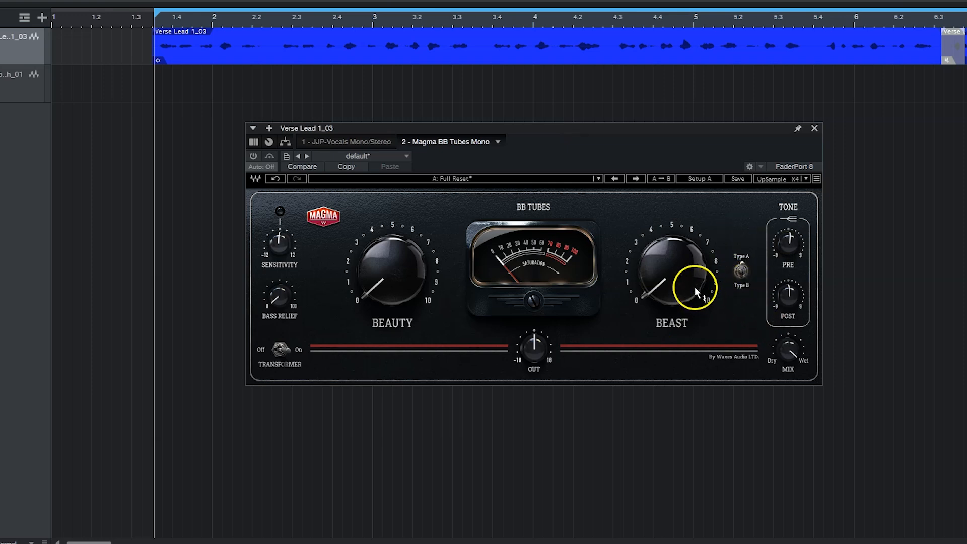
left_click_drag(677, 262, 611, 420)
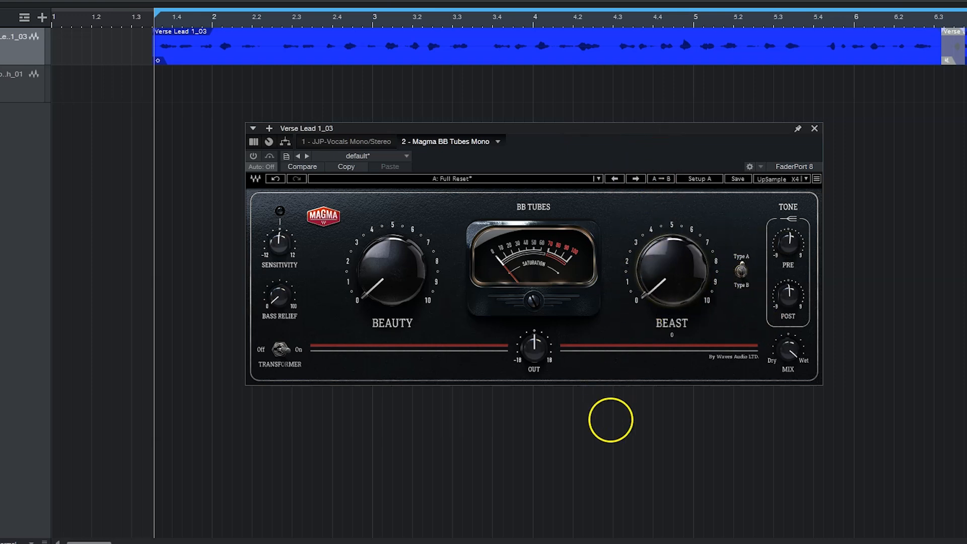
left_click(743, 267)
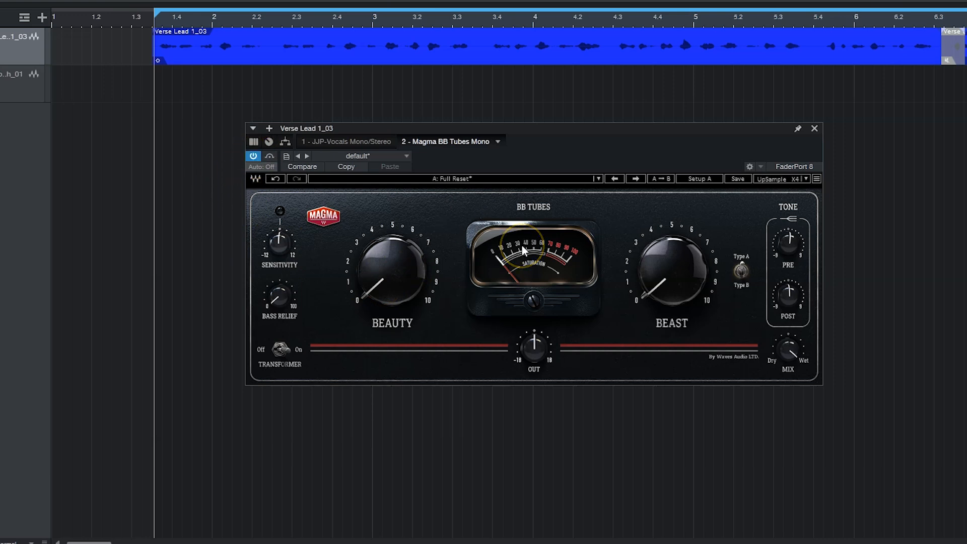
- Play the Verse Lead vocal through the plugin while raising Beauty to 26 and then to 100
key("space")
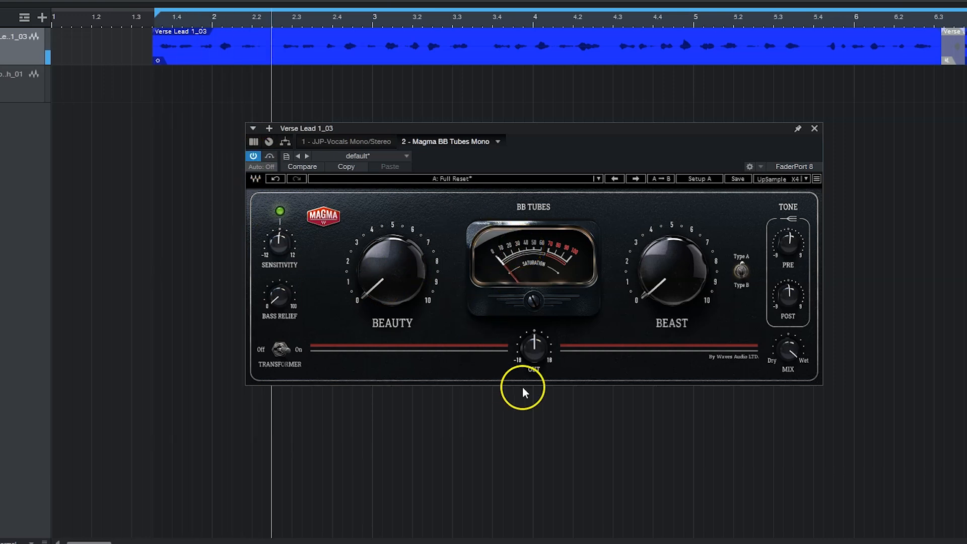
left_click_drag(414, 304, 330, 181)
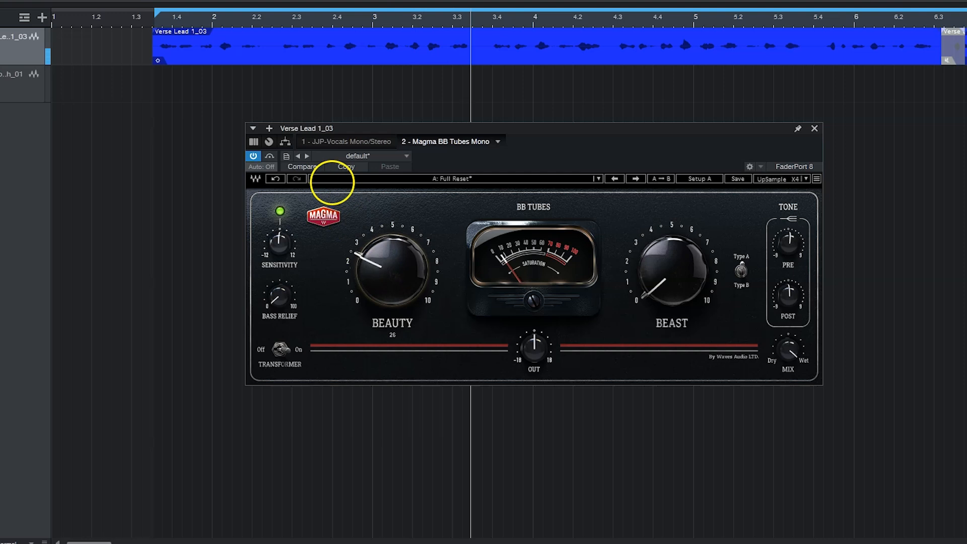
left_click_drag(319, 129, 318, 1)
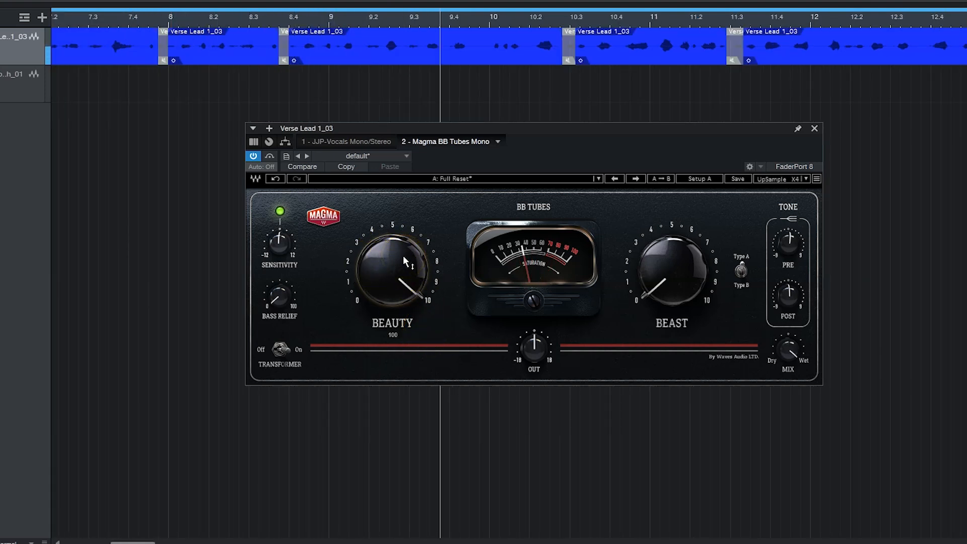
- Lower Beauty during playback, try out the Bass Relief knob, and return Beauty to 0
left_click_drag(403, 256, 335, 543)
left_click_drag(360, 291, 361, 281)
left_click_drag(273, 304, 216, 38)
left_click_drag(273, 304, 484, 387)
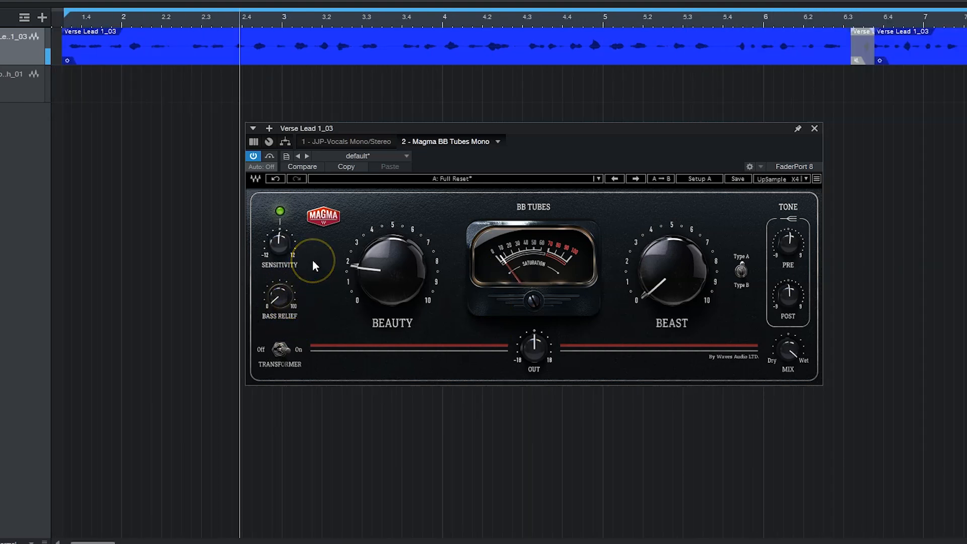
left_click_drag(388, 268, 397, 469)
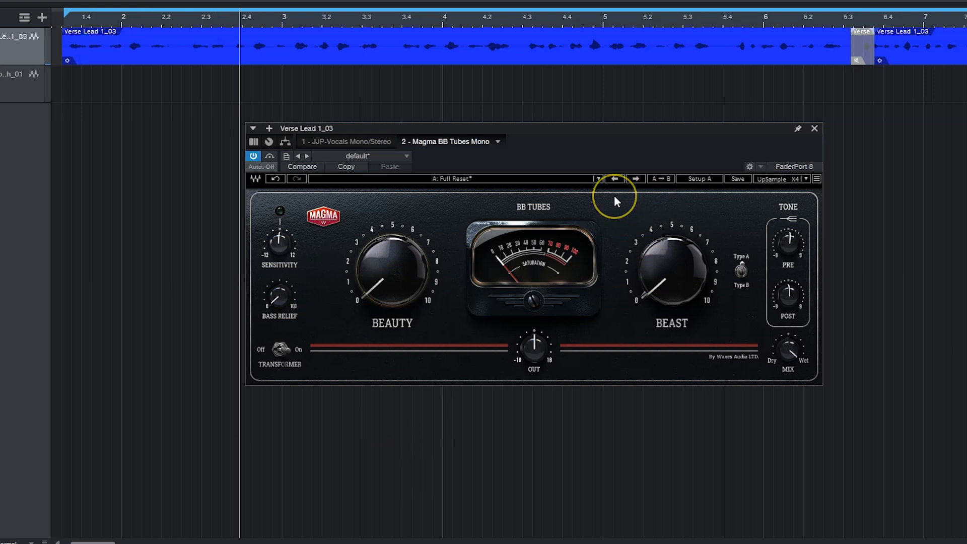
- Raise Beast to about 50 and then 100 on Type A during playback, and switch it to Type B
left_click_drag(656, 297, 600, 136)
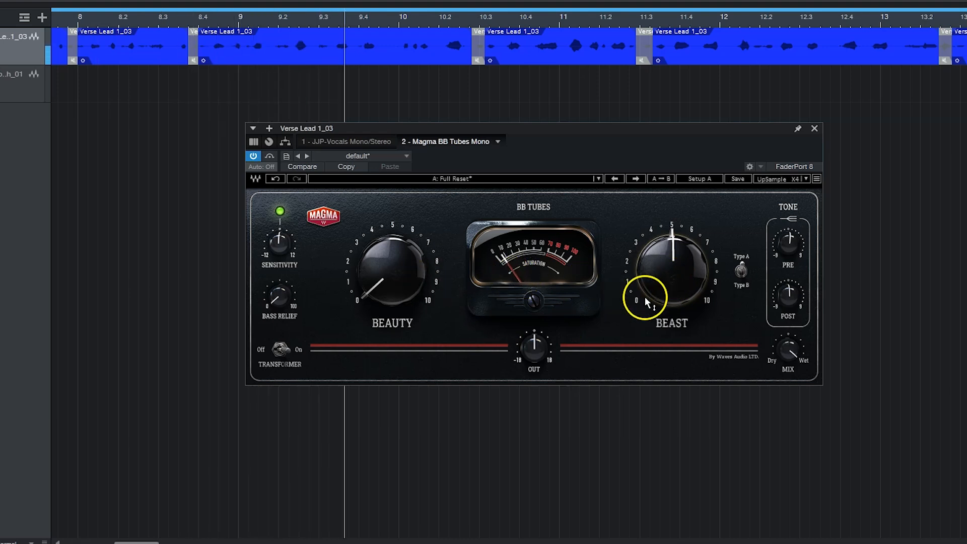
left_click_drag(657, 295, 602, 38)
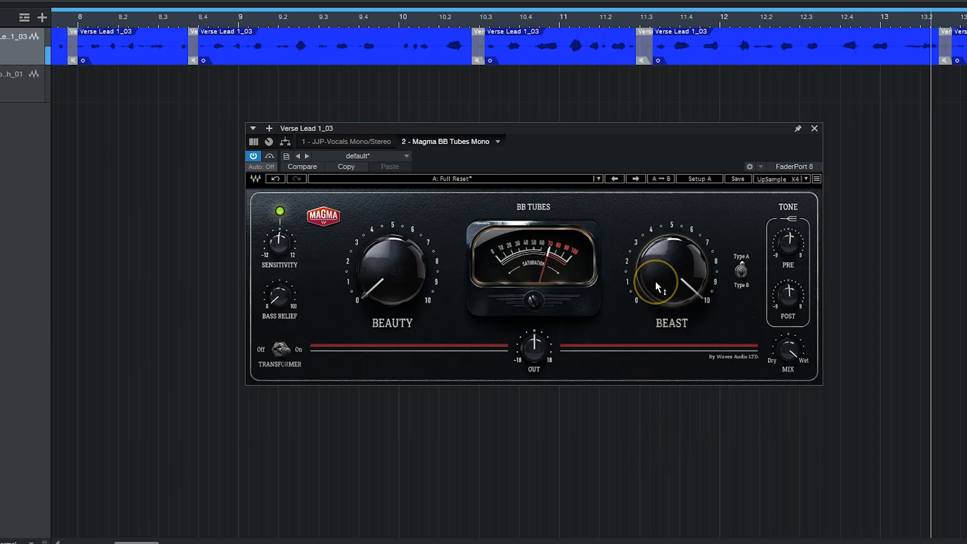
left_click(741, 270)
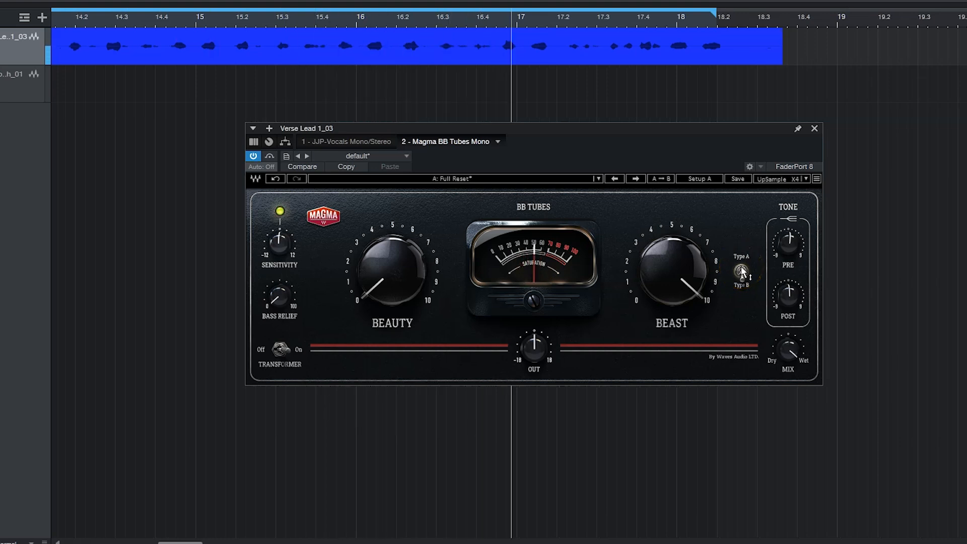
left_click(707, 250)
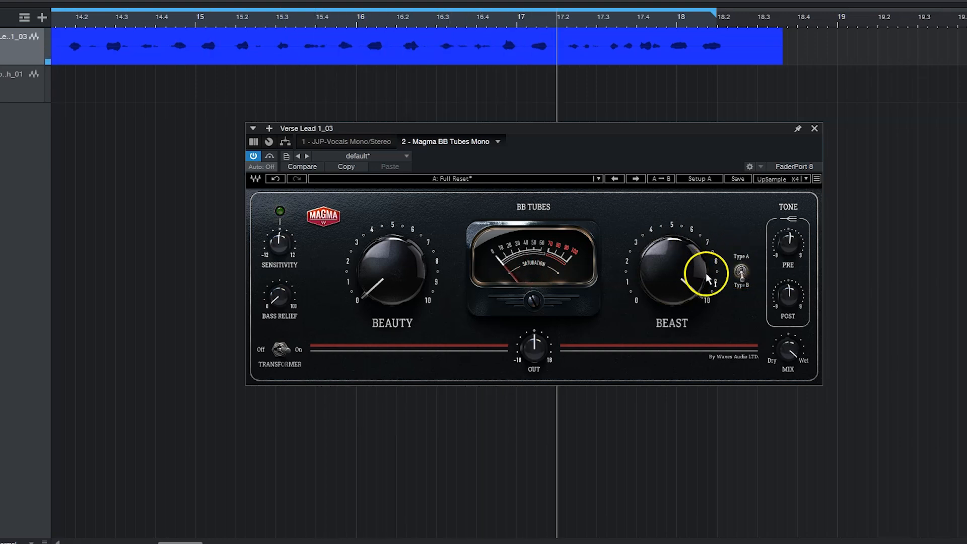
- Lower Beast to about 30 and compare Type A with Type B during playback, ending on Type B
left_click_drag(665, 273, 604, 442)
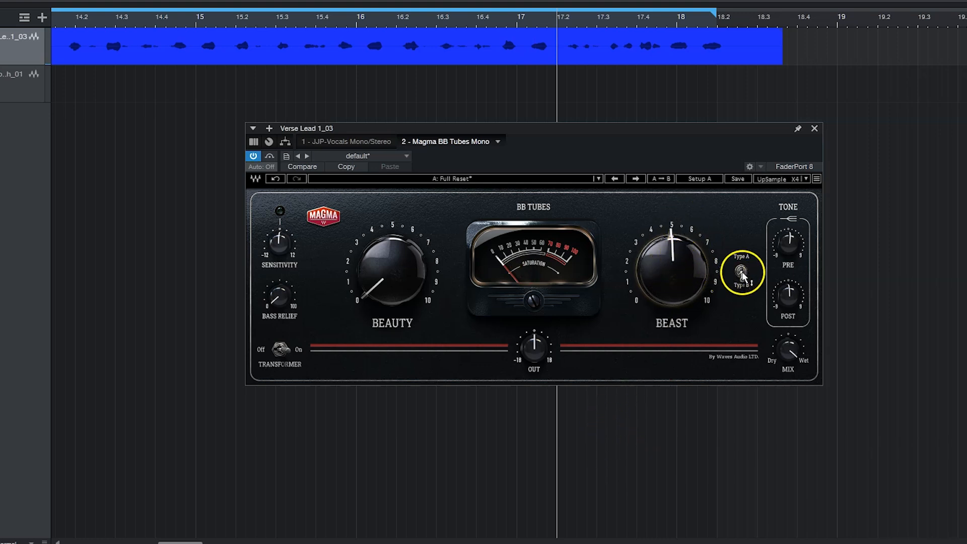
left_click_drag(666, 271, 640, 341)
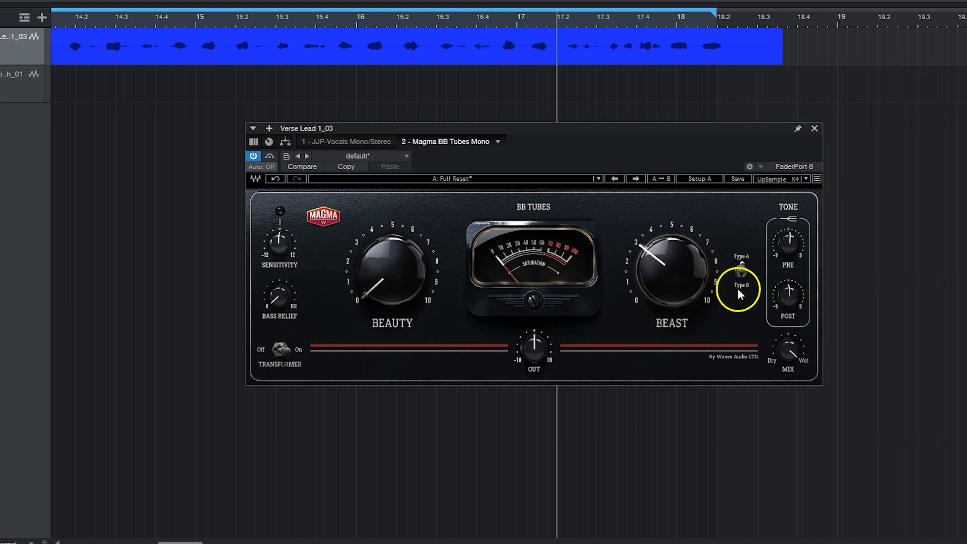
key("space")
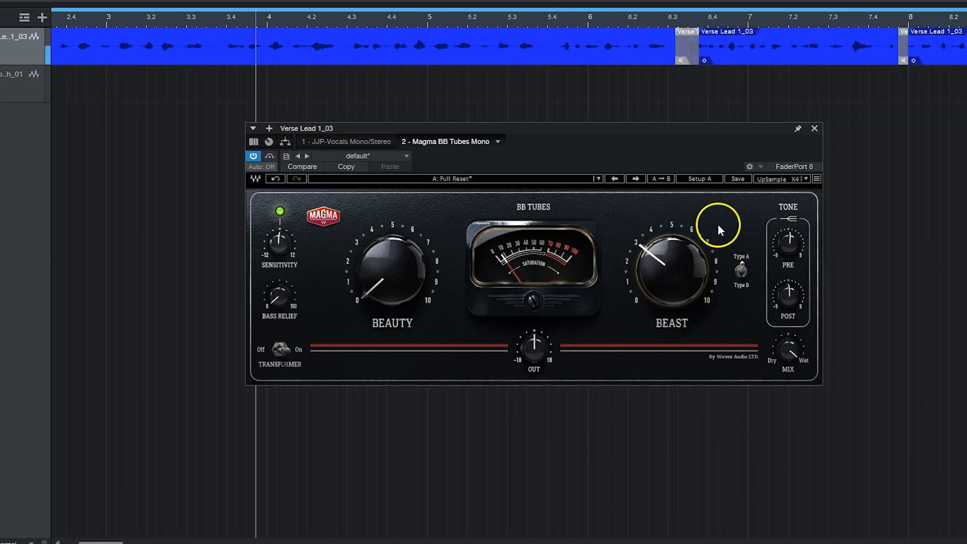
left_click(741, 267)
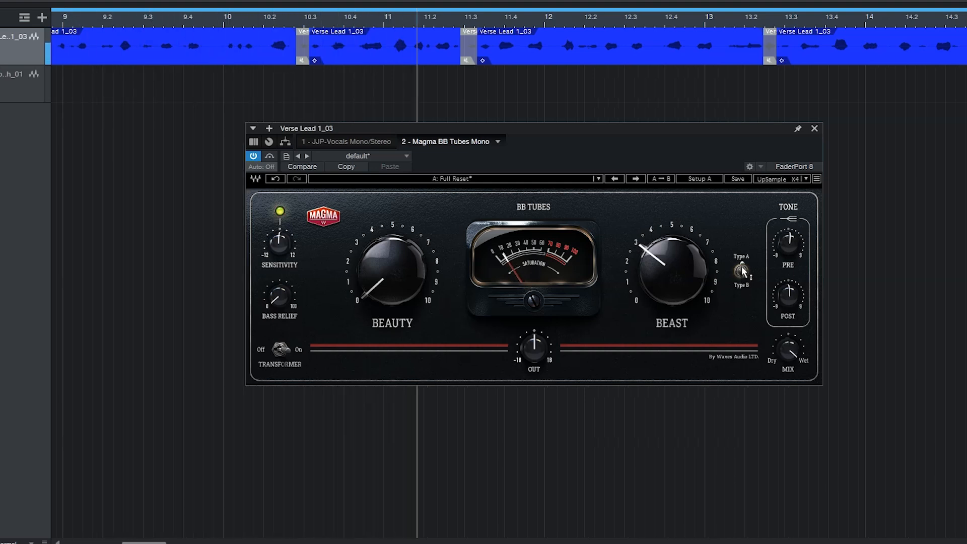
left_click(741, 271)
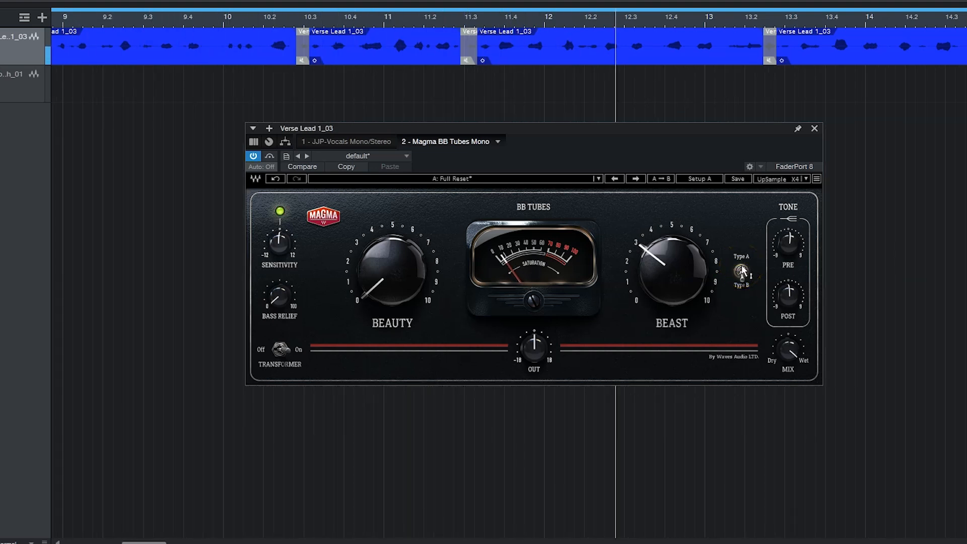
left_click(732, 265)
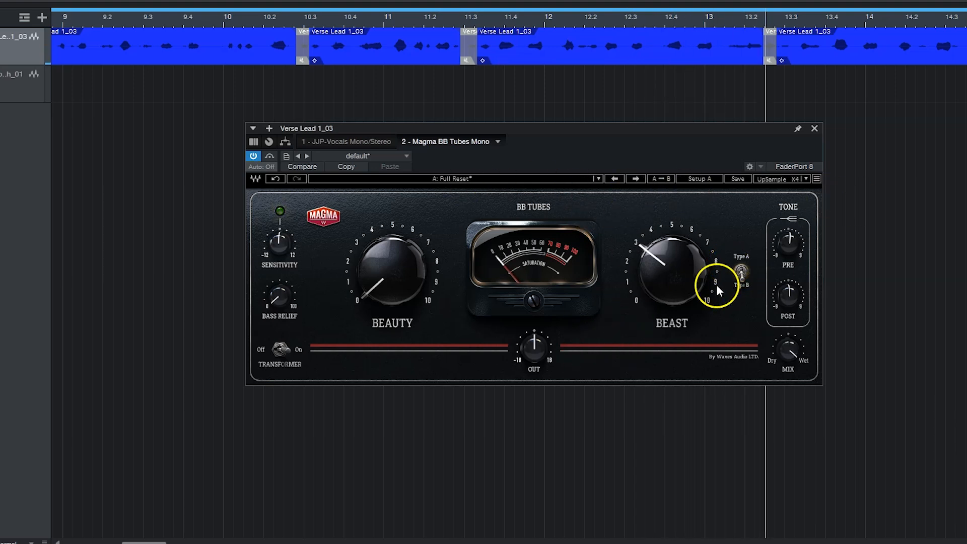
- Set Beast to 50 on Type B with Beauty at 0, and play the vocal to hear it
left_click_drag(665, 271, 619, 183)
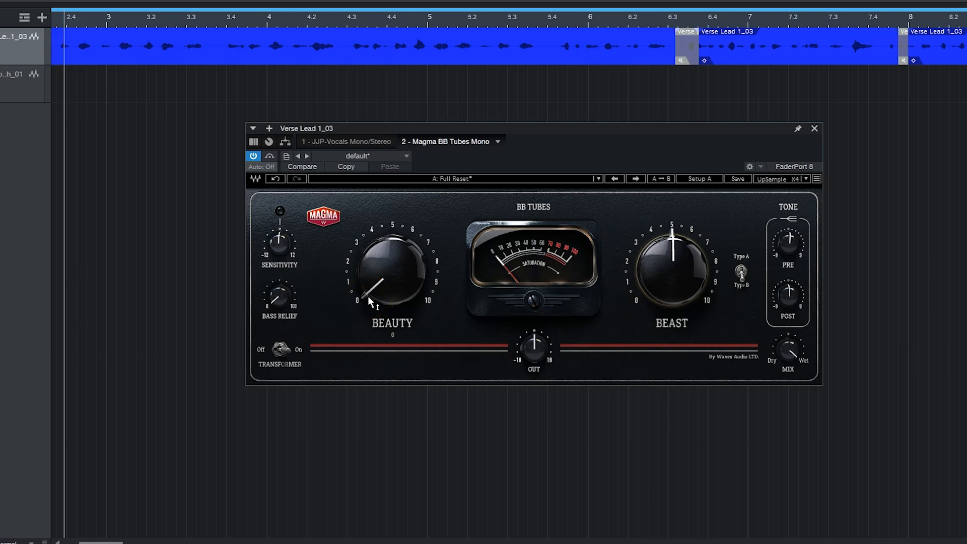
key("space")
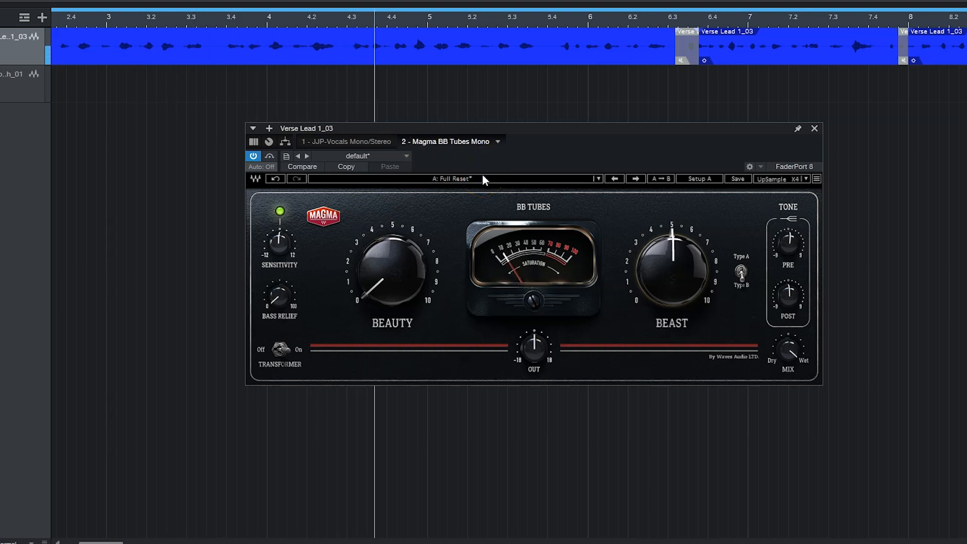
mouse_move(668, 259)
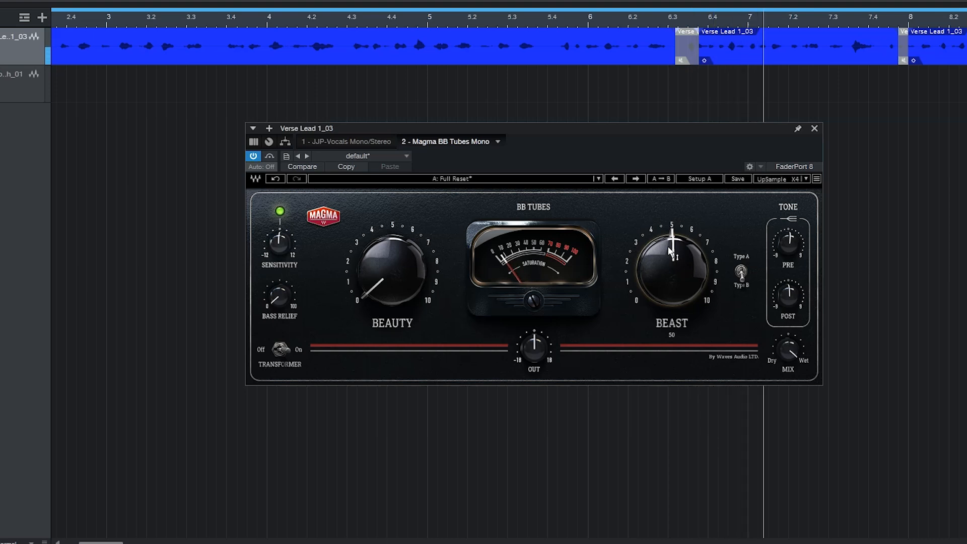
- Compare Beauty alone at about 50 with Beast alone at 51 during playback, returning the other knob to 0 each time
left_click_drag(669, 248, 609, 458)
left_click_drag(384, 272, 349, 105)
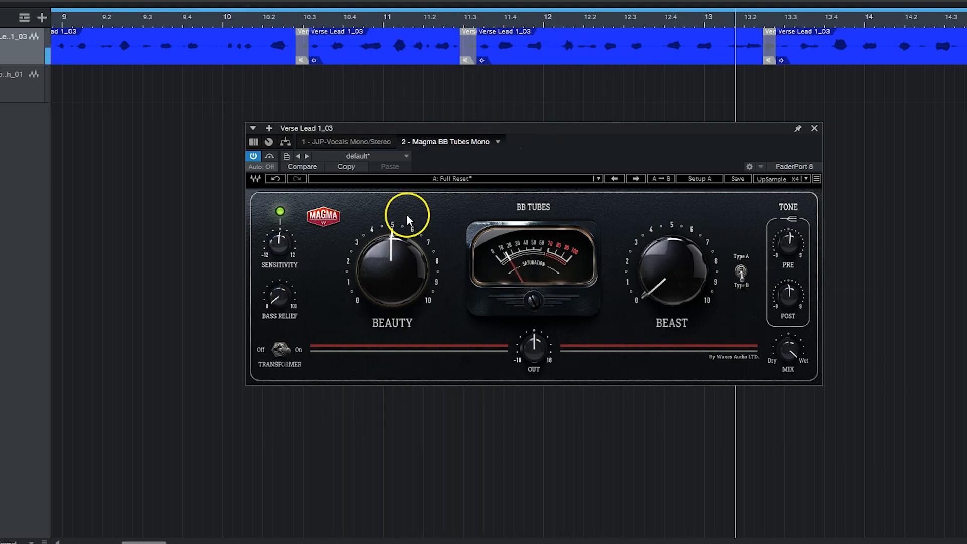
left_click(383, 256, "alt")
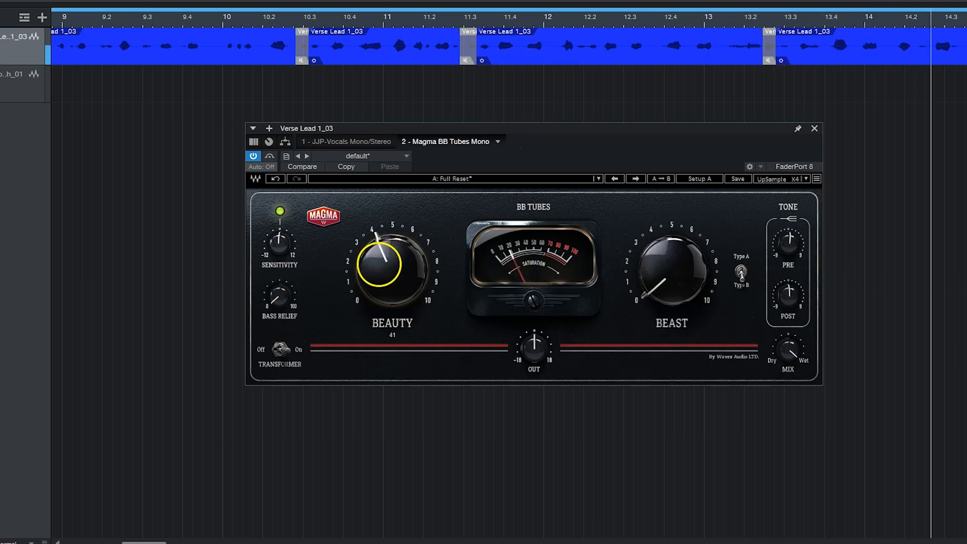
left_click_drag(705, 315, 658, 205)
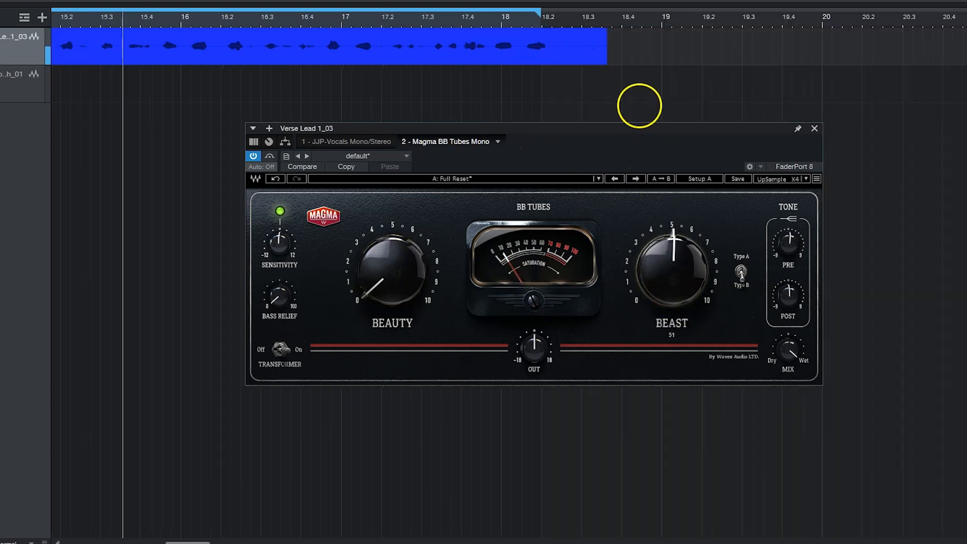
- Return Beast to 0, set Beauty to 50, and play the vocal from the start
left_click_drag(665, 289, 665, 293)
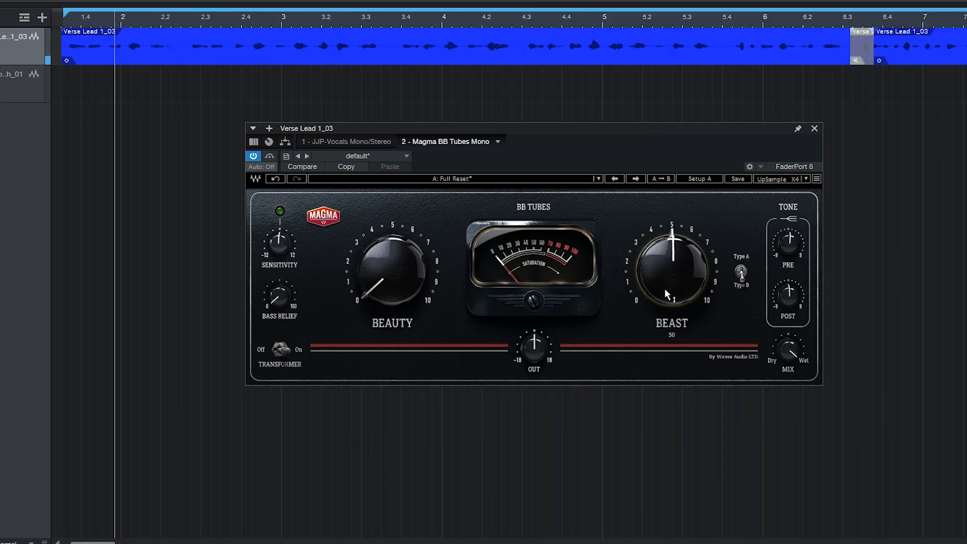
left_click(663, 274)
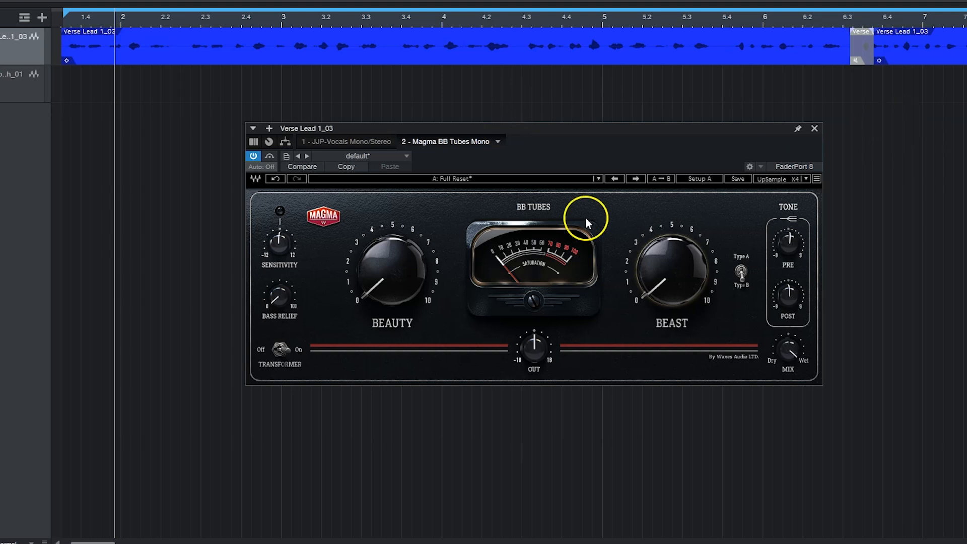
left_click_drag(582, 125, 566, 125)
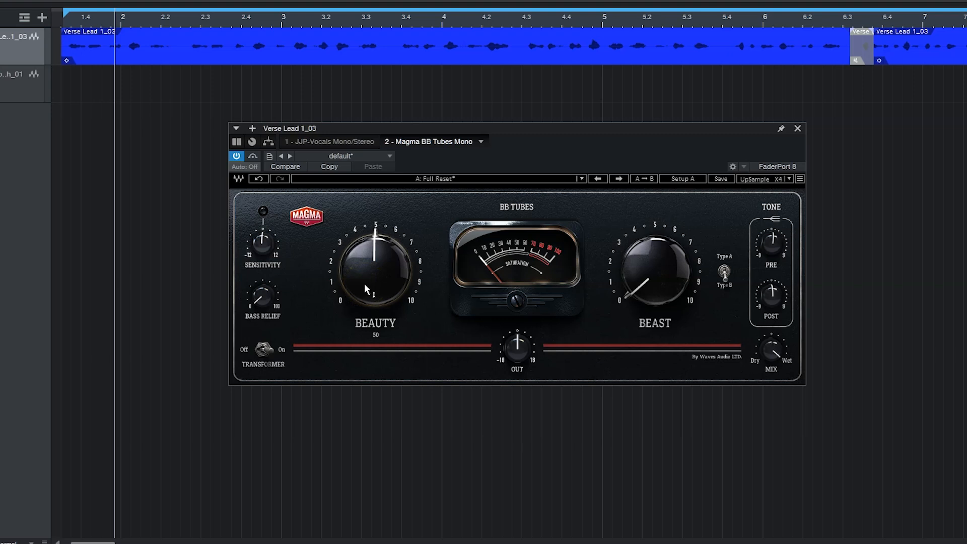
key("comma")
key("space")
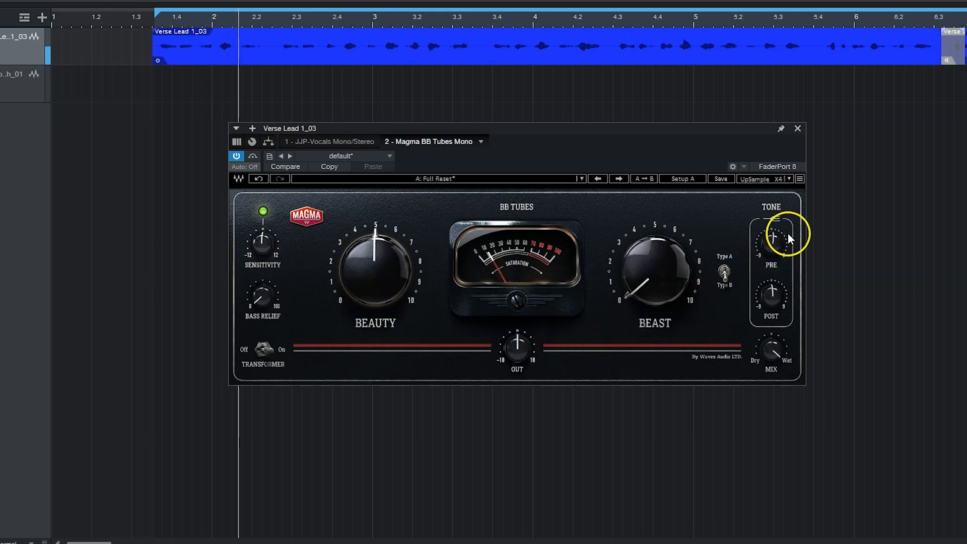
- Audition the Tone Pre control at -9 dB and 9 dB during playback, returning it to its center position
left_click_drag(776, 238, 713, 458)
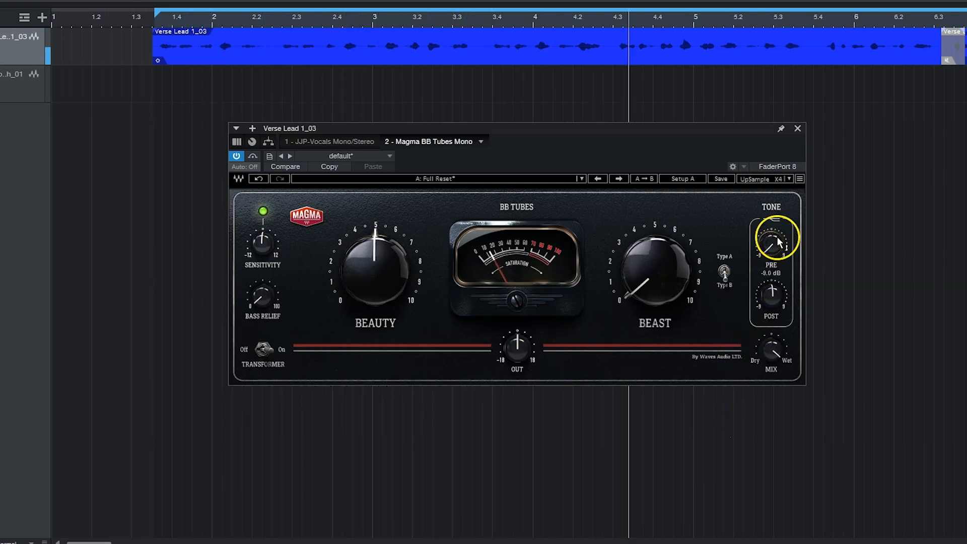
left_click_drag(767, 251, 485, 267)
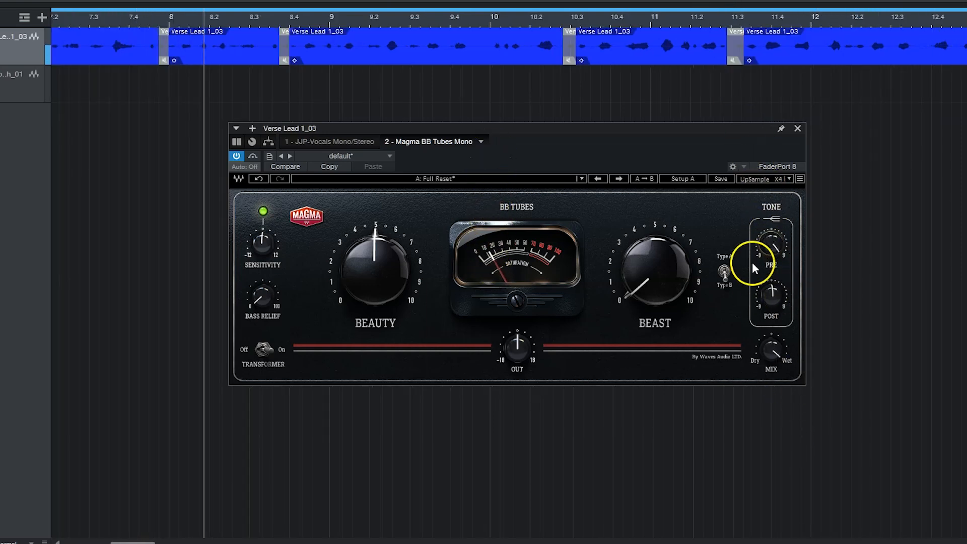
left_click_drag(778, 235, 725, 429)
- Audition Tone Post from strongly negative up to 9 dB during playback, and reset it to its center position
left_click_drag(767, 296, 769, 443)
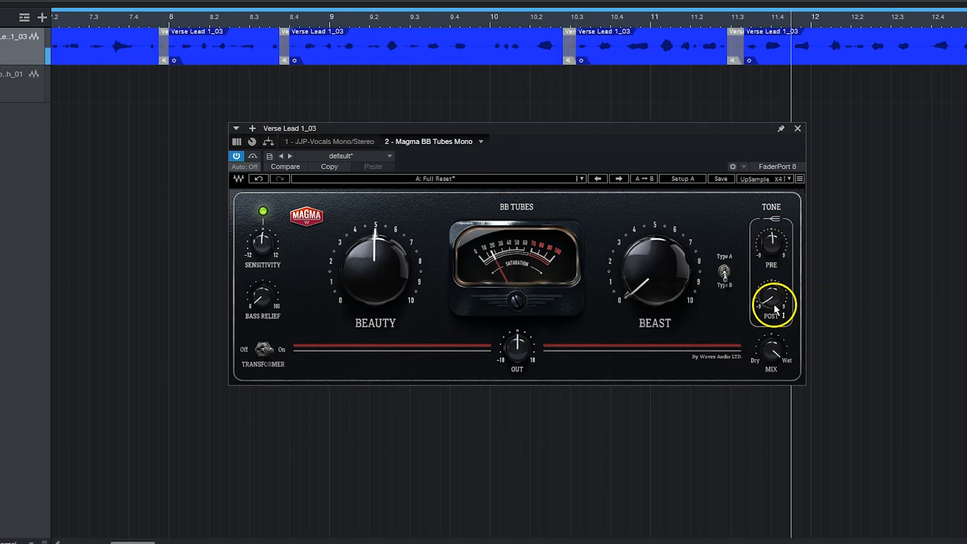
left_click_drag(768, 301, 770, 286)
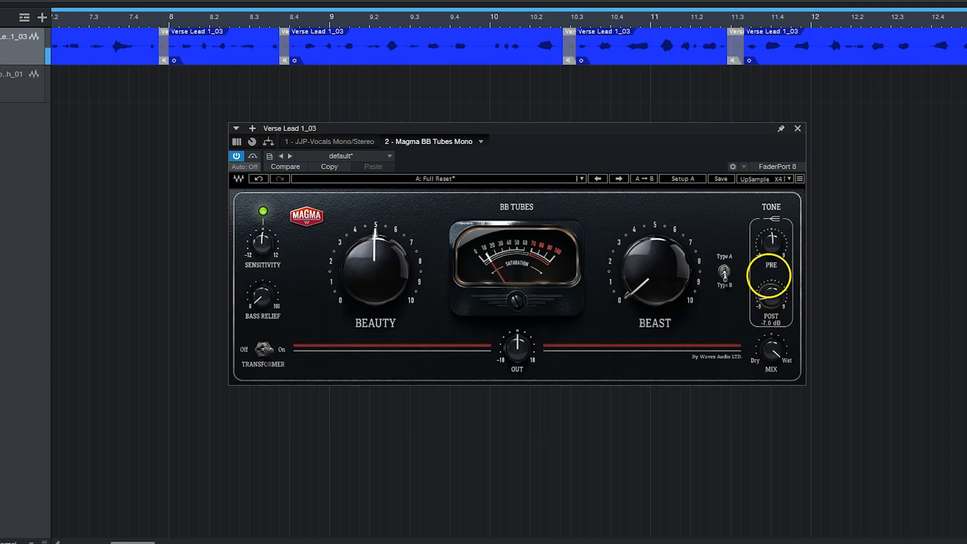
left_click_drag(746, 39, 769, 301)
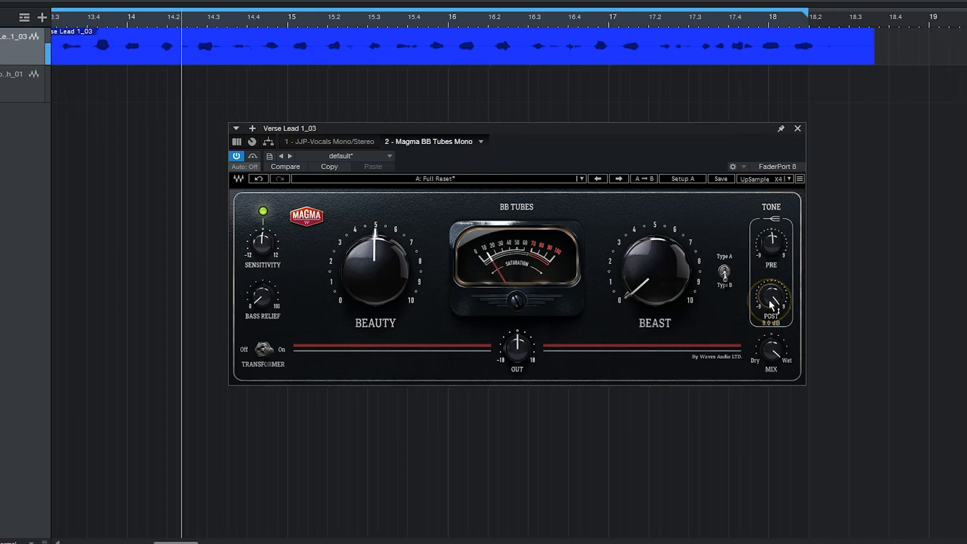
left_click(769, 300, "alt")
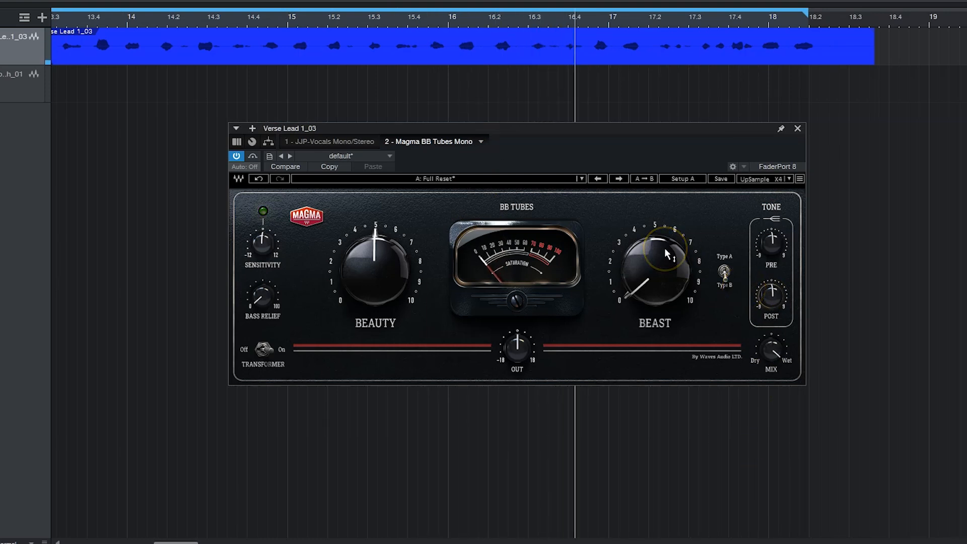
- Set Beauty to 0 and play the vocal again from the beginning of the clip
key("space")
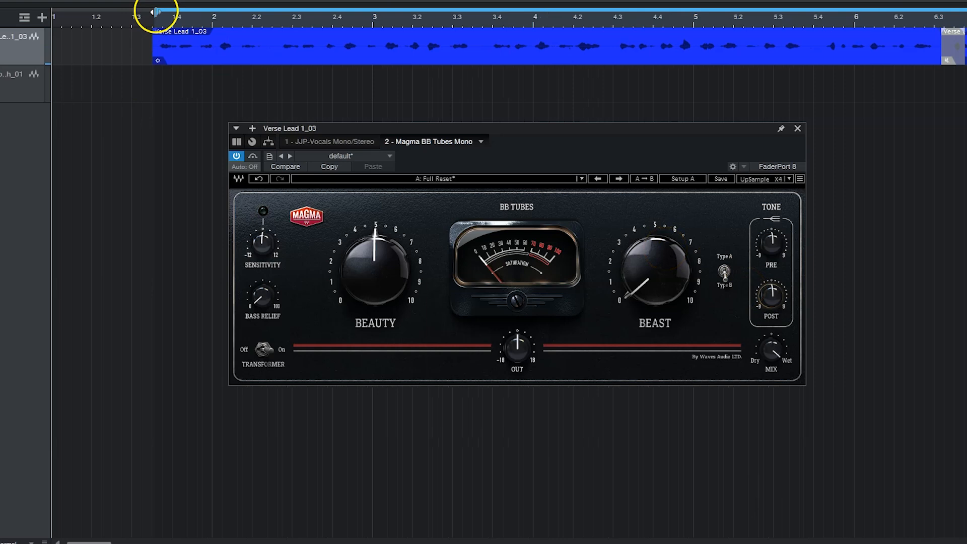
left_click(159, 25)
left_click(408, 289)
left_click_drag(374, 249, 313, 538)
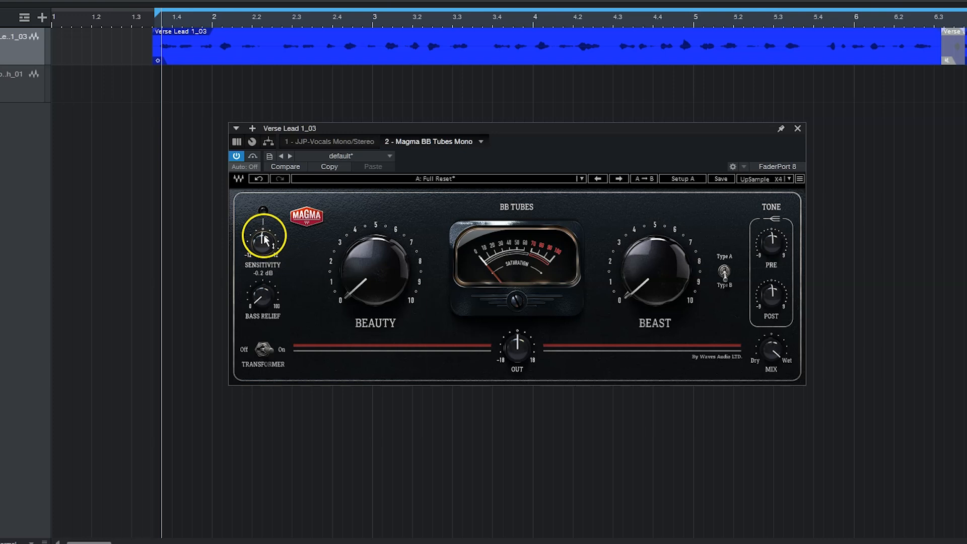
key("space")
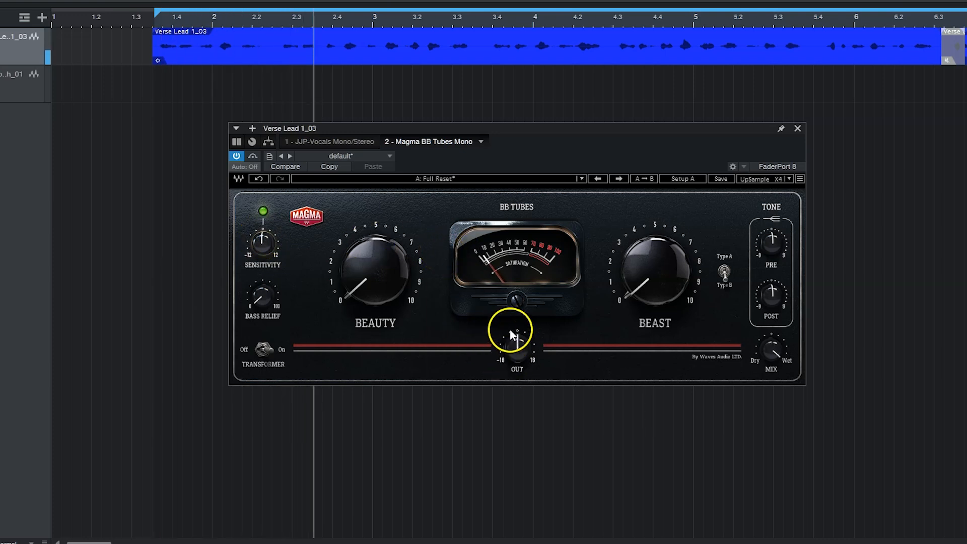
- Raise Beauty to about 34 during playback and compare the vocal with the plug-in bypassed
left_click_drag(376, 295, 300, 162)
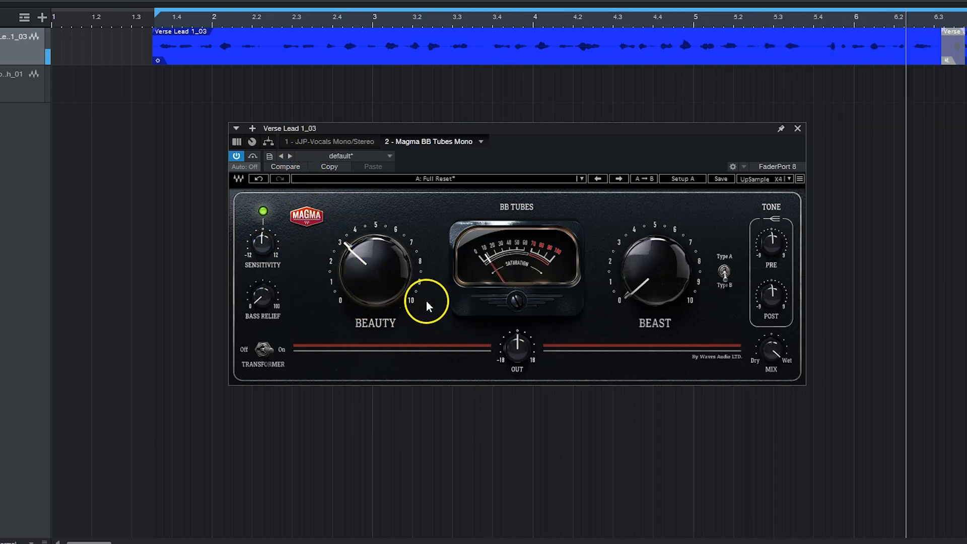
left_click_drag(356, 270, 359, 282)
left_click(255, 156)
left_click(252, 156)
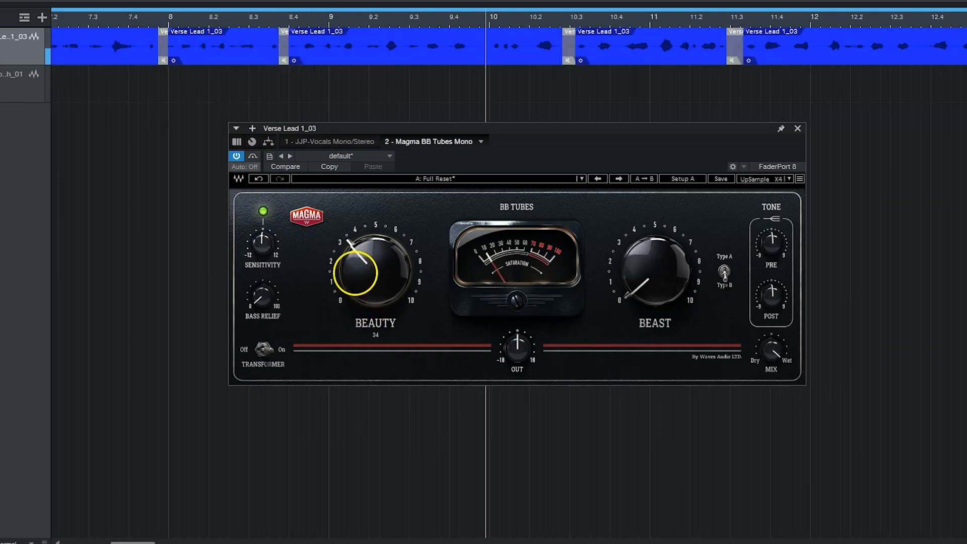
- Set Tone Pre to -0.5 dB, fine-tune Beauty in the 30s, and compare the vocal with the plug-in bypassed
left_click_drag(770, 244, 742, 257)
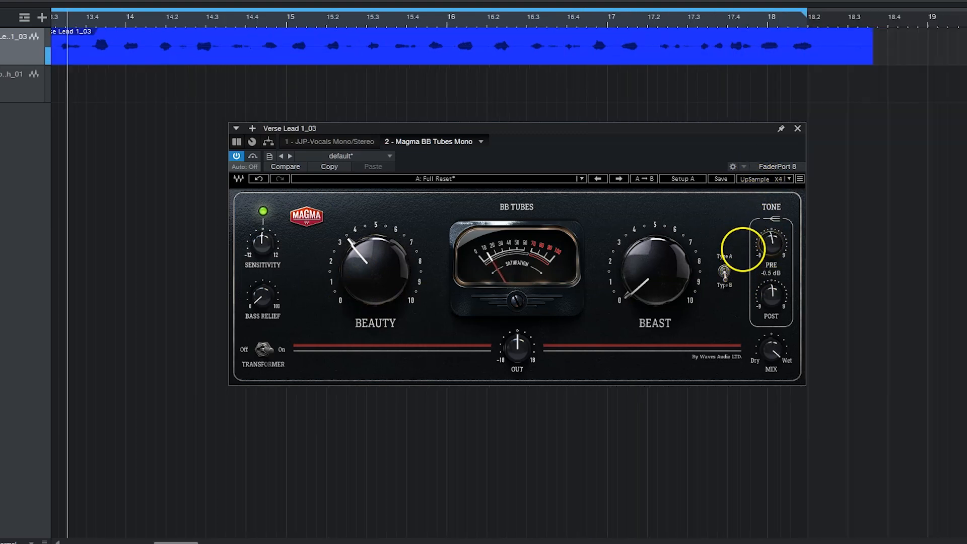
left_click_drag(350, 272, 357, 315)
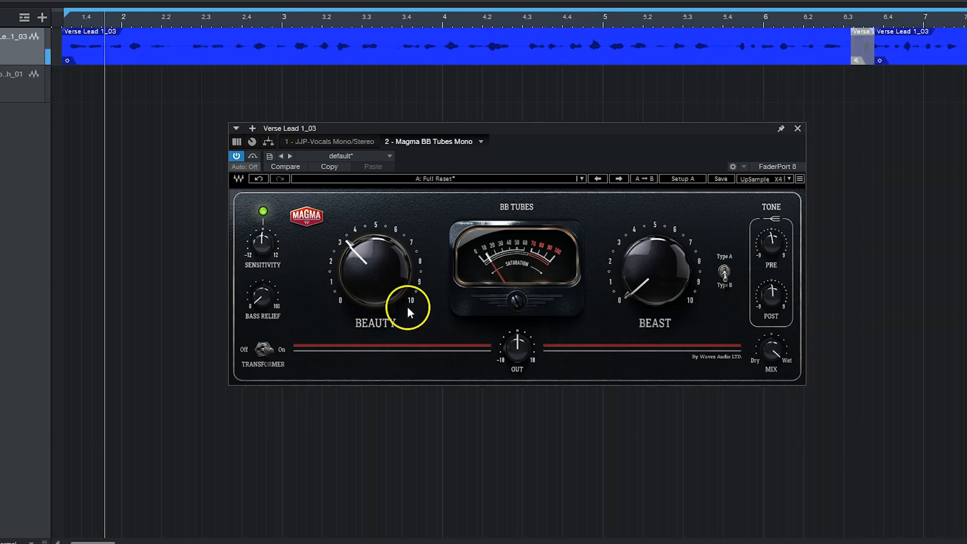
left_click(252, 156)
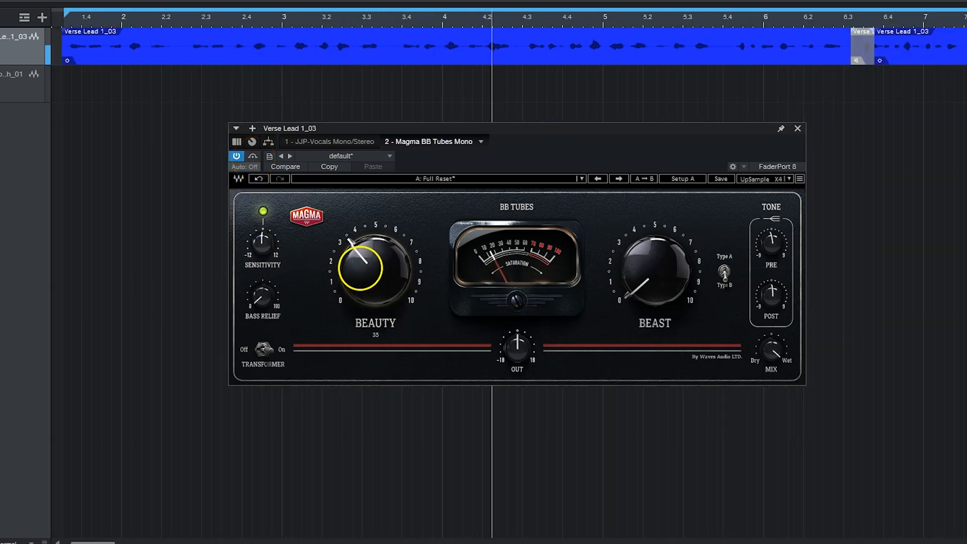
- Raise Beauty through 56 to about 65 during playback, and compare it with the plug-in bypassed
left_click_drag(360, 268, 349, 179)
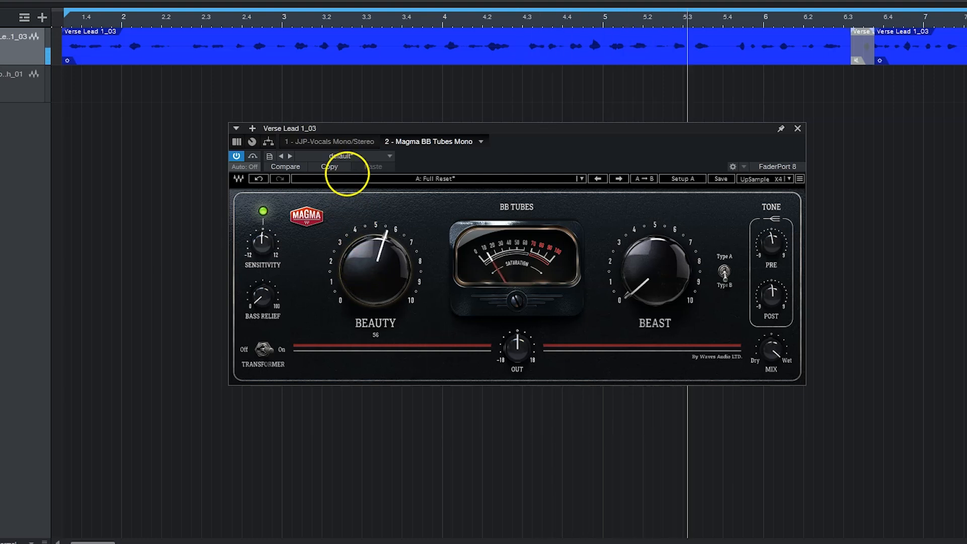
left_click_drag(340, 111, 367, 428)
left_click_drag(372, 265, 371, 258)
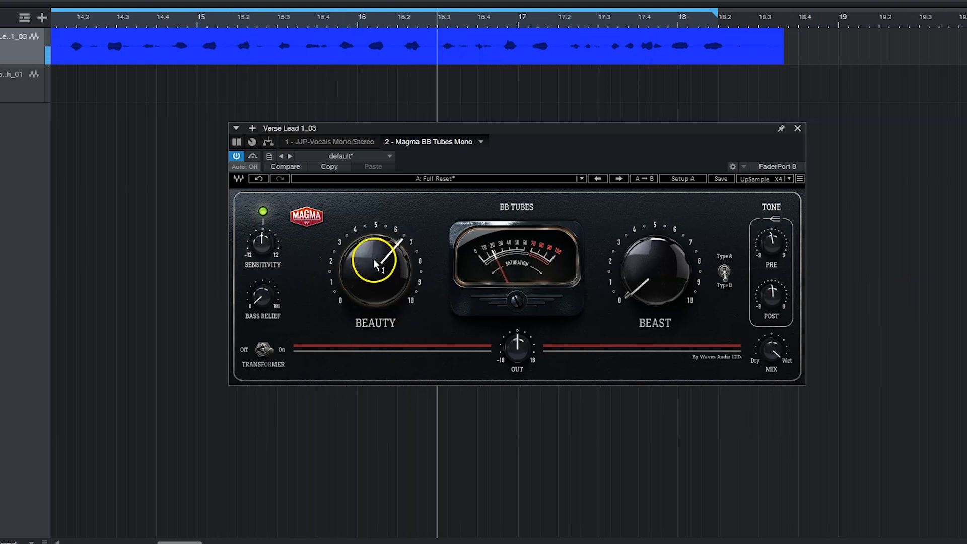
left_click(252, 156)
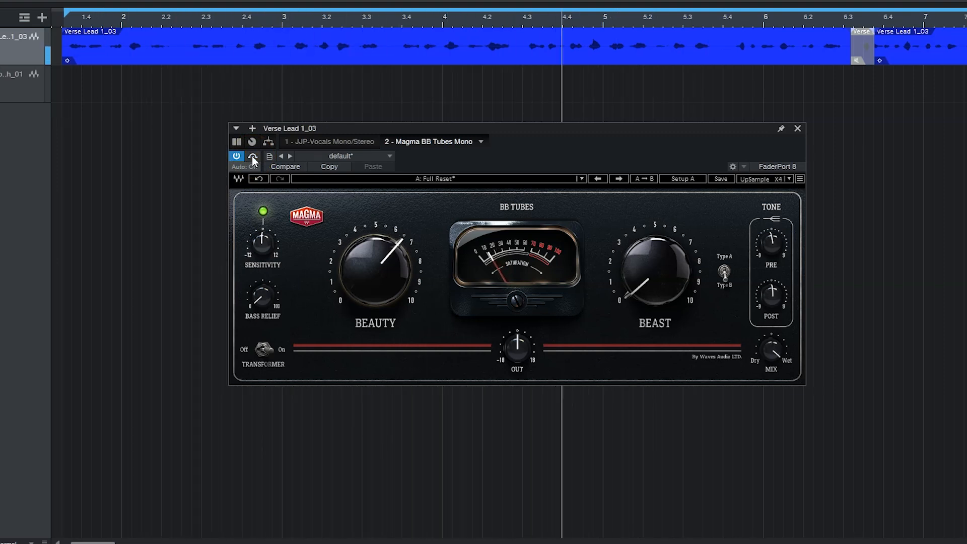
- Lower Beauty to about 60, compare it with the plug-in bypassed, and stop playback
left_click_drag(366, 267, 366, 299)
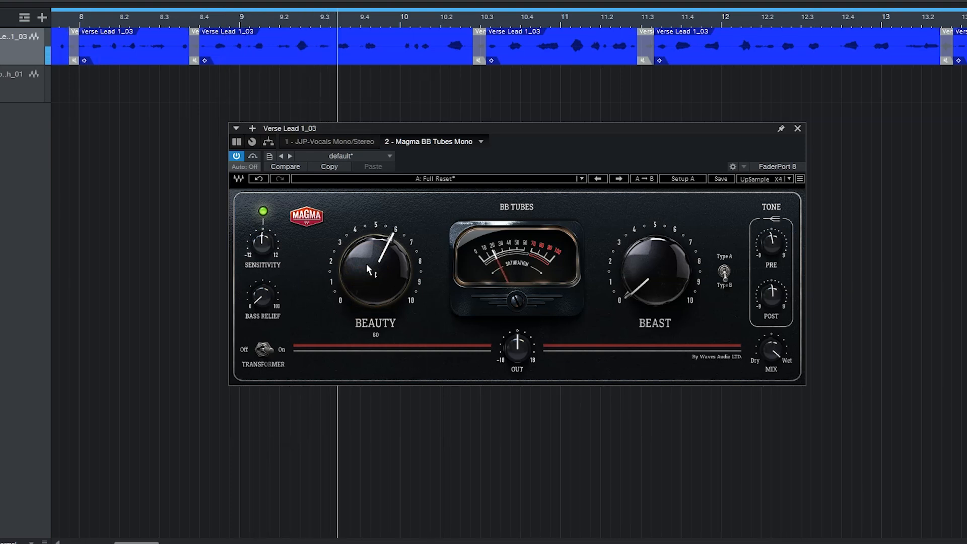
left_click(256, 158)
left_click_drag(348, 274, 351, 279)
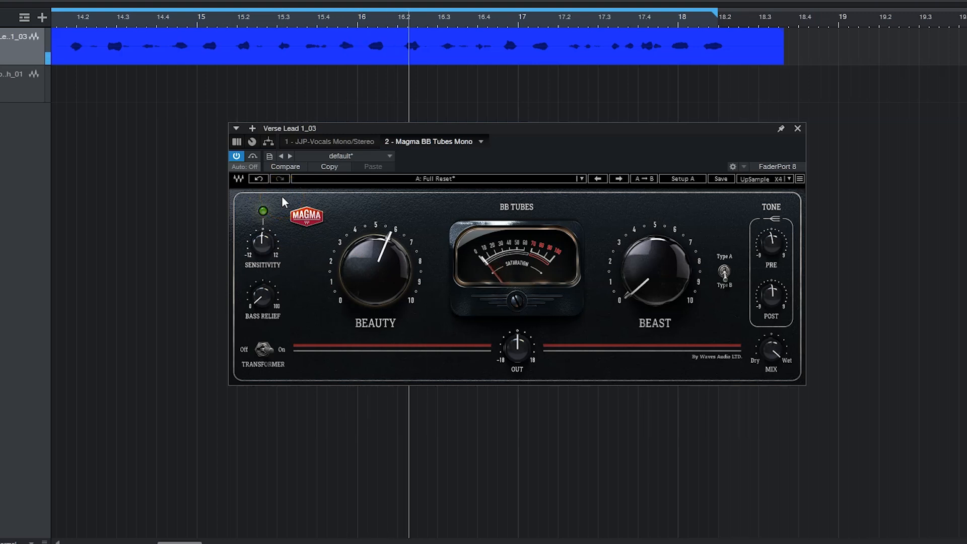
key("space")
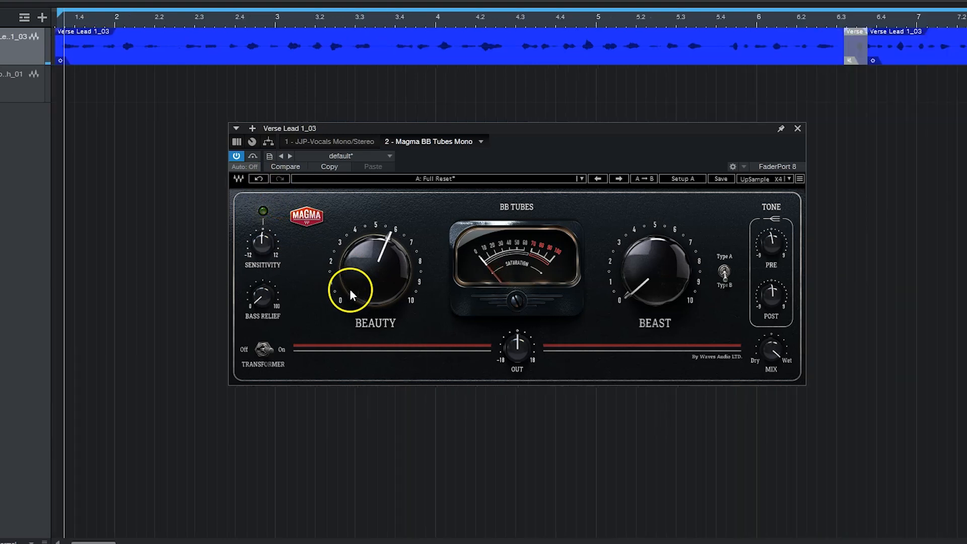
- Reset Beauty to 0 and raise Beast to 28 and beyond on Type B during playback
left_click_drag(367, 280, 367, 277)
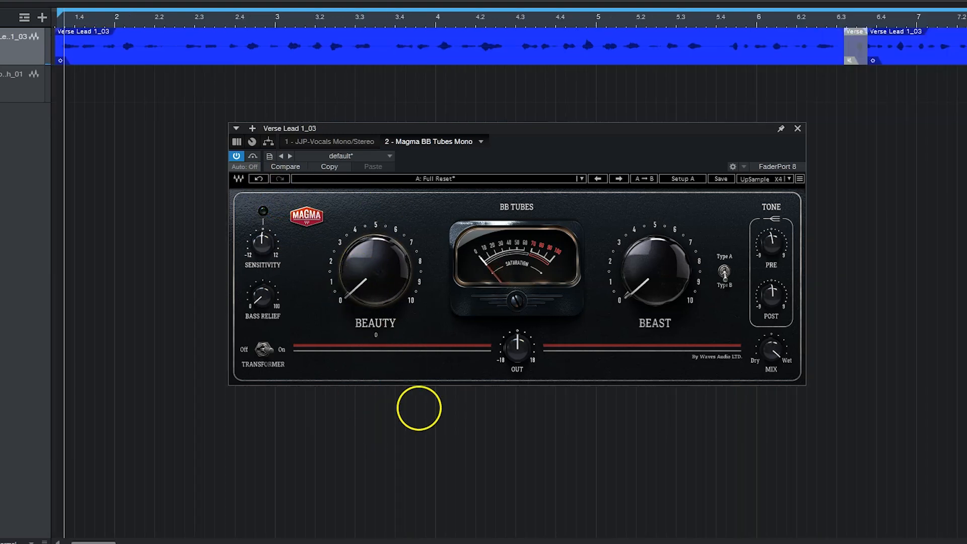
key("space")
left_click_drag(648, 281, 607, 201)
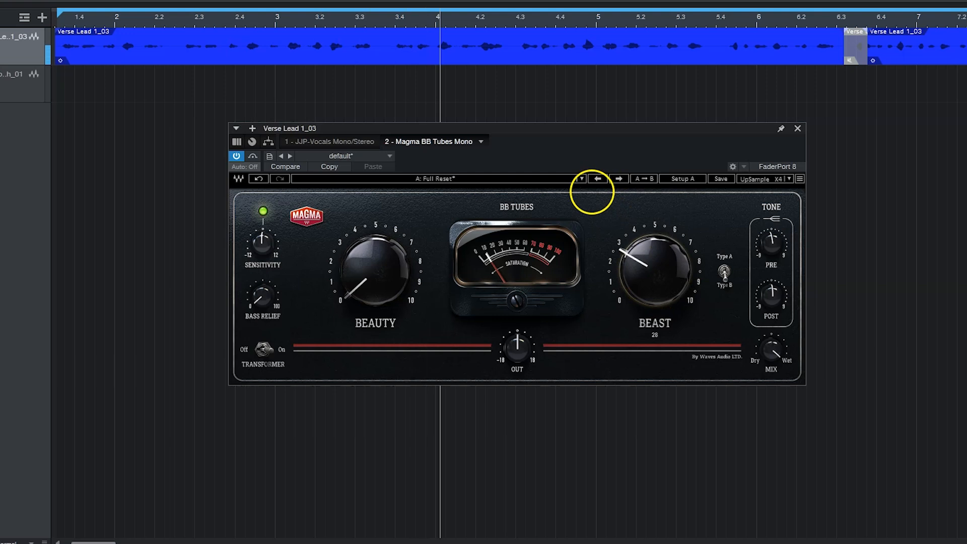
left_click_drag(588, 176, 584, 141)
- Switch Beast to Type A and set it to 39 during playback
left_click(723, 271)
left_click_drag(643, 274, 647, 313)
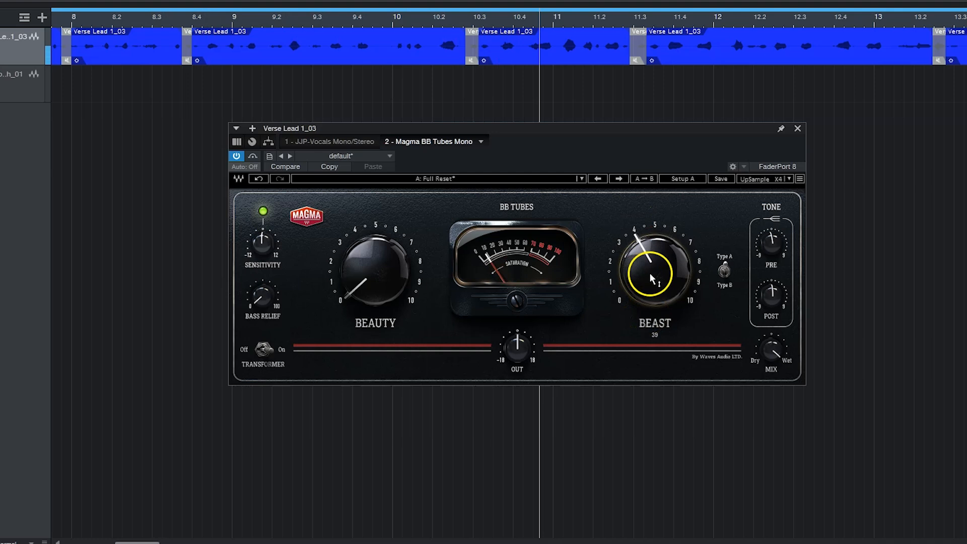
left_click_drag(650, 272, 637, 253)
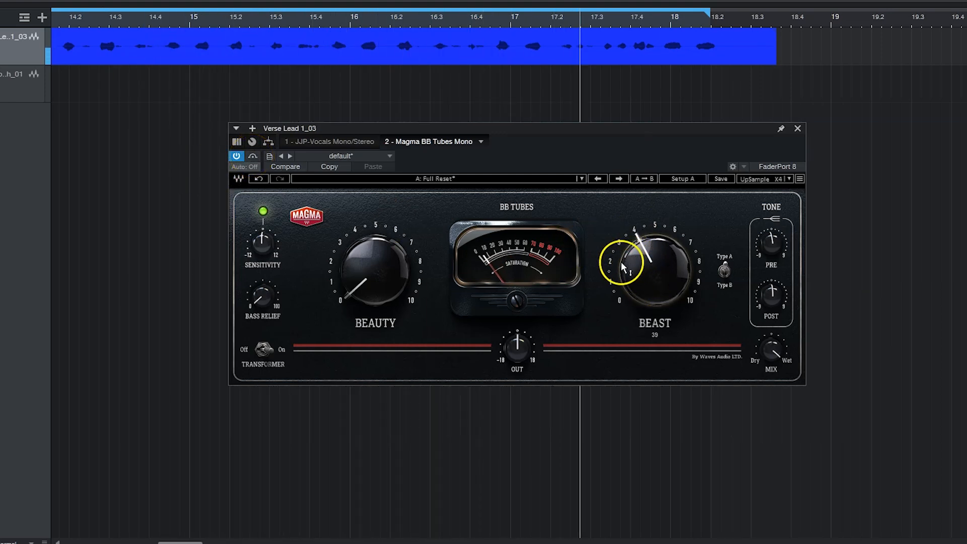
left_click_drag(621, 261, 635, 271)
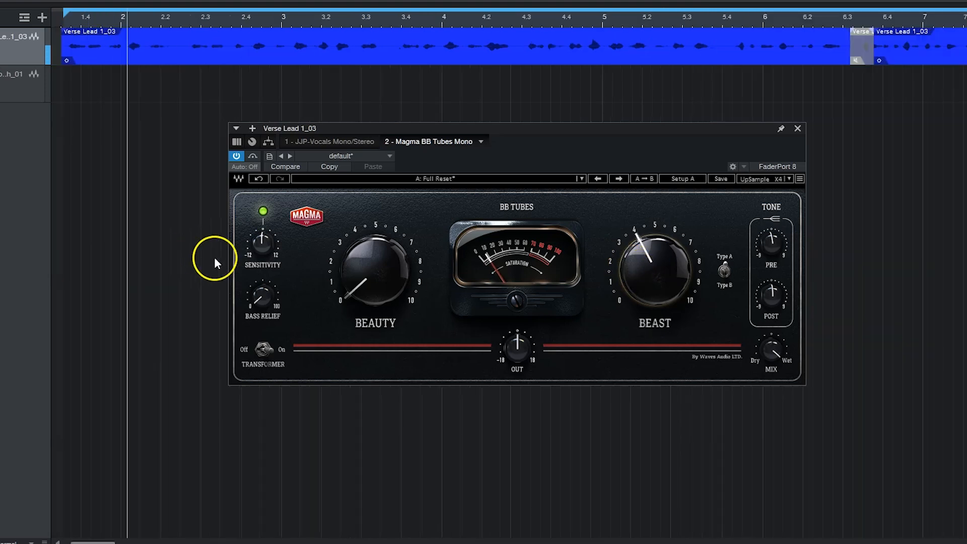
- Compare the Type A Beast sound with the plug-in bypassed, and reposition the plug-in window
left_click(253, 159)
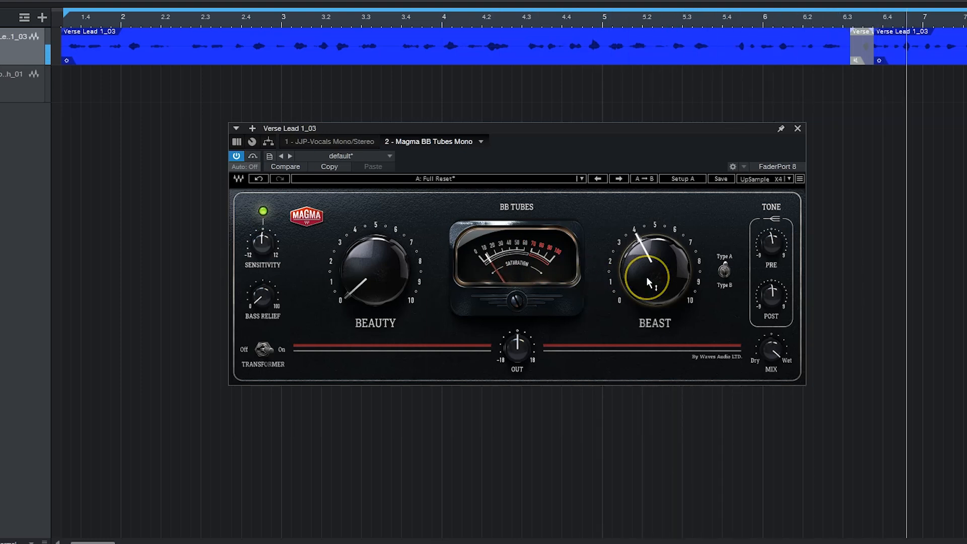
left_click_drag(647, 277, 646, 280)
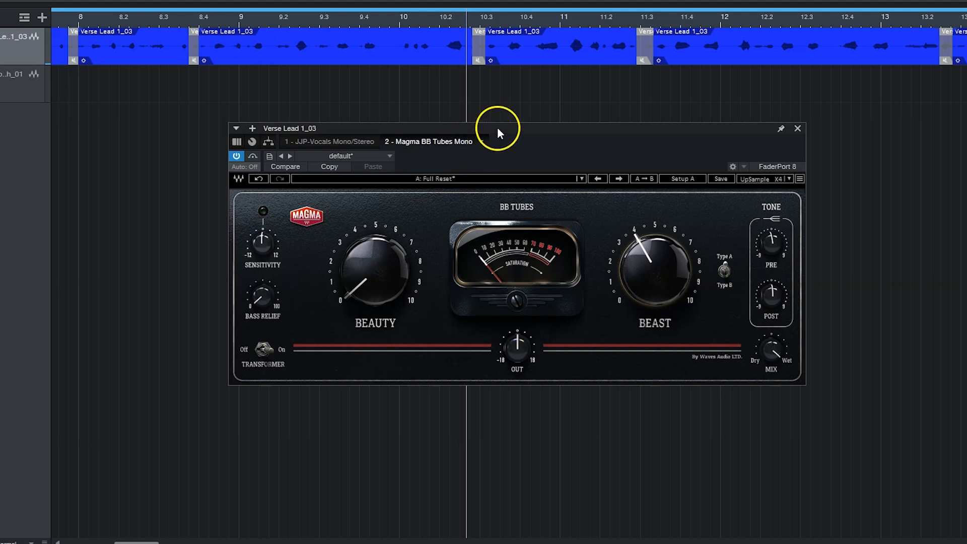
mouse_move(498, 132)
left_mouse_down()
mouse_move(559, 138)
mouse_move(497, 141)
left_mouse_up()
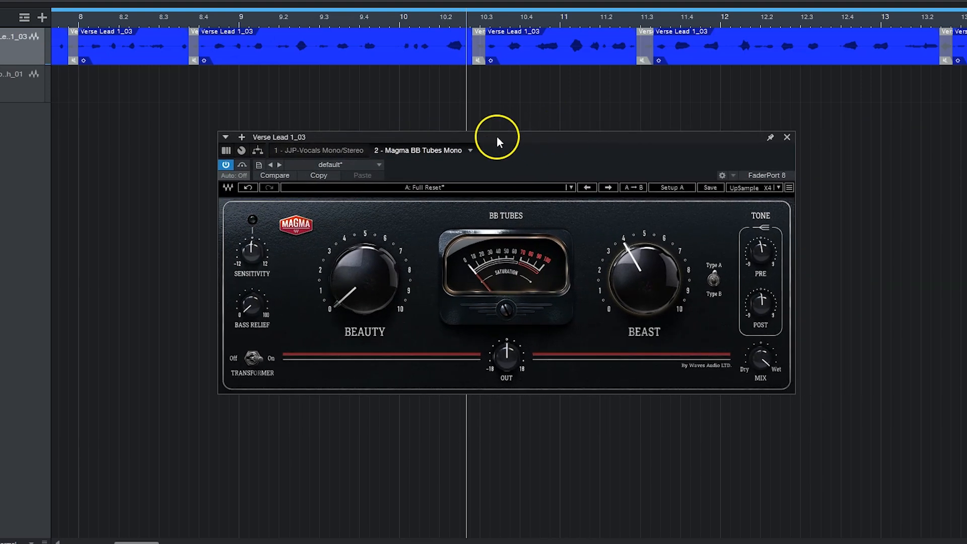